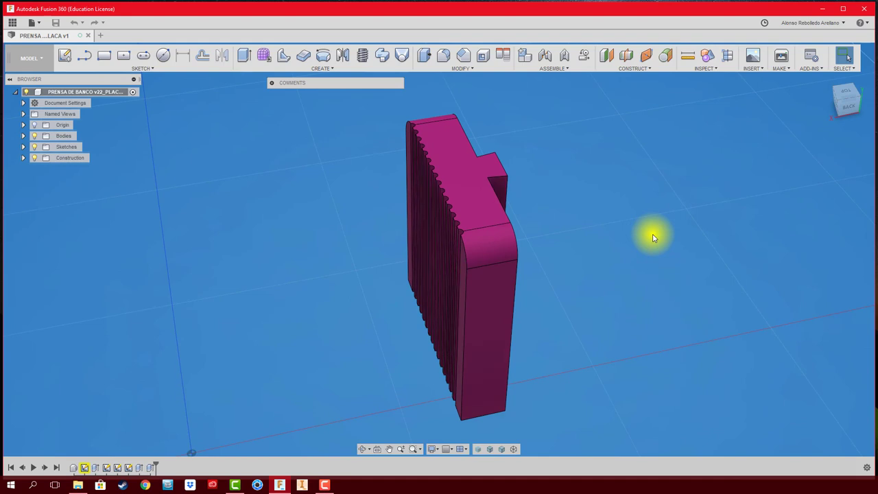
Step: Show the File menu's new drawing options for the PRENSA DE BANCO v22_PLACA model
left_click(124, 66)
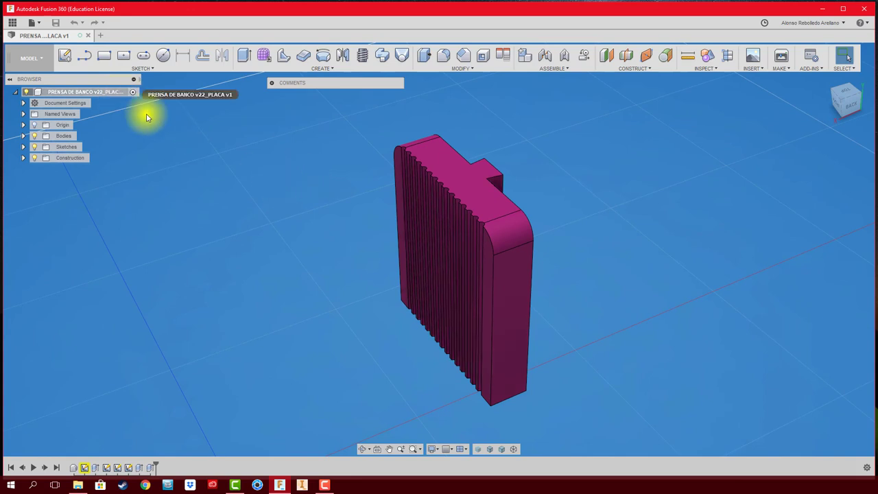
left_click(31, 22)
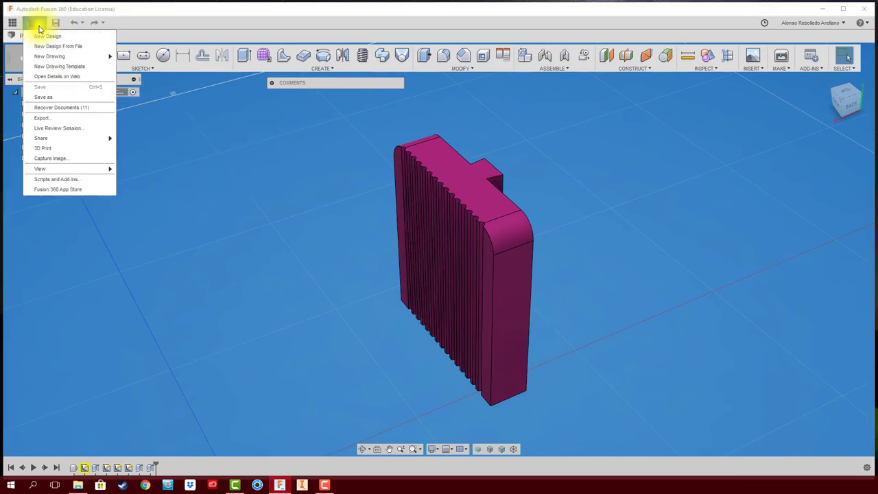
mouse_move(48, 57)
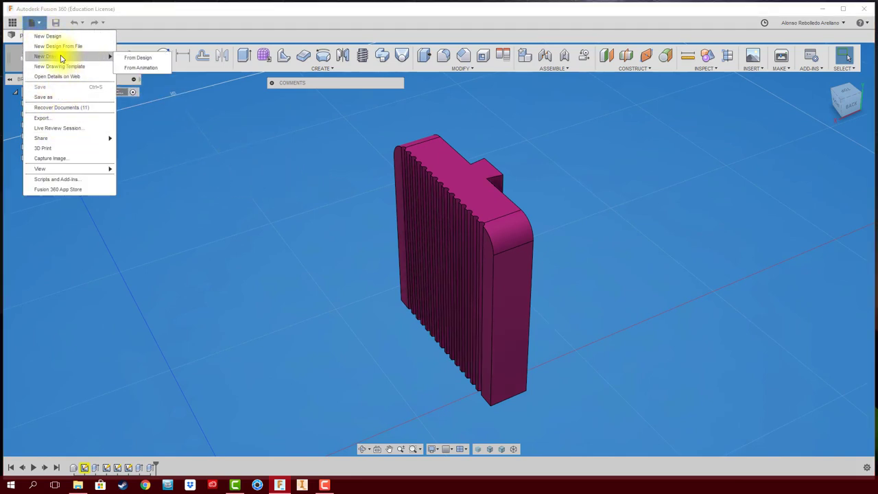
Step: Create a new drawing from the design with ISO standard, mm units and A3 (420 x 297 mm) sheet
left_click(140, 58)
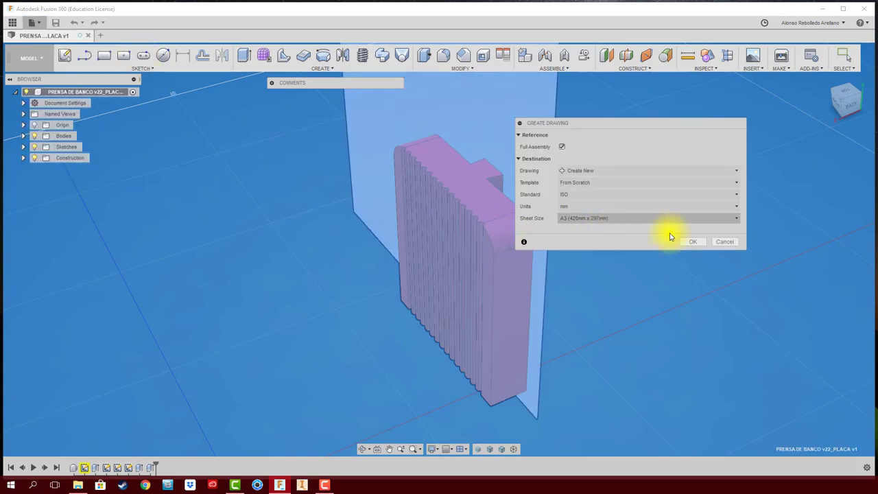
left_click(692, 242)
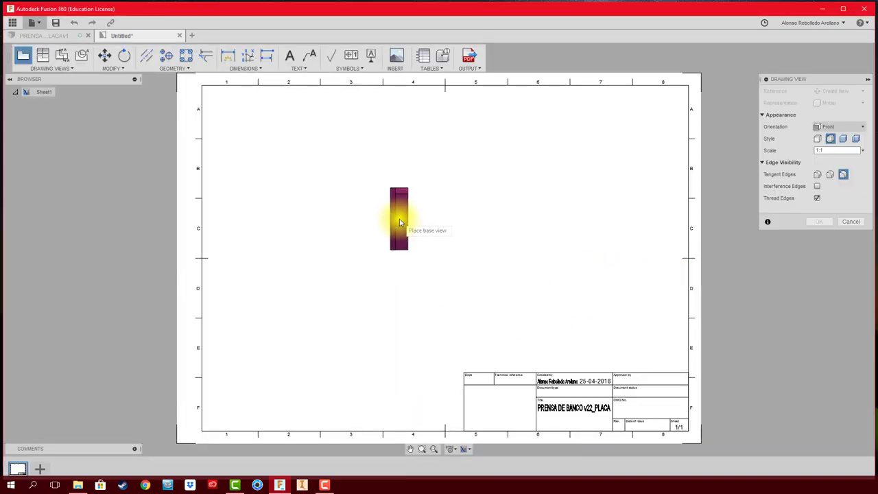
Step: Place a Right-orientation base view at 2:1 scale at the sheet's upper left
left_click(862, 151)
left_click(834, 191)
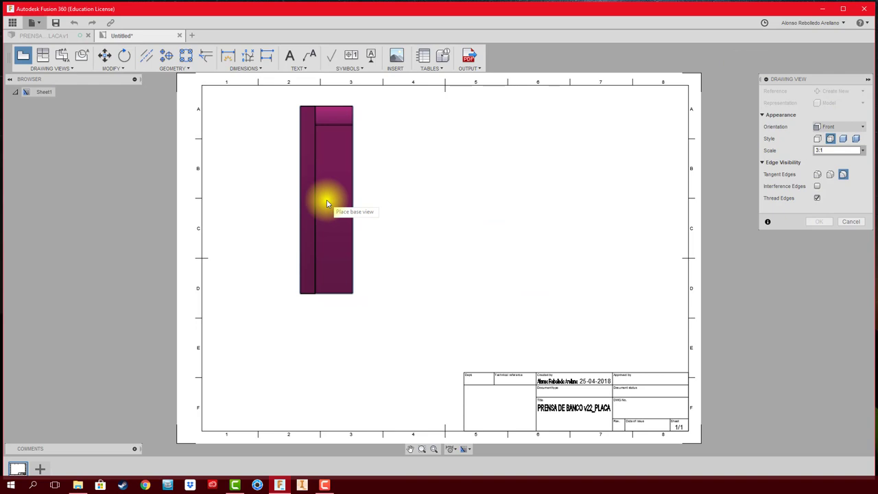
left_click(863, 127)
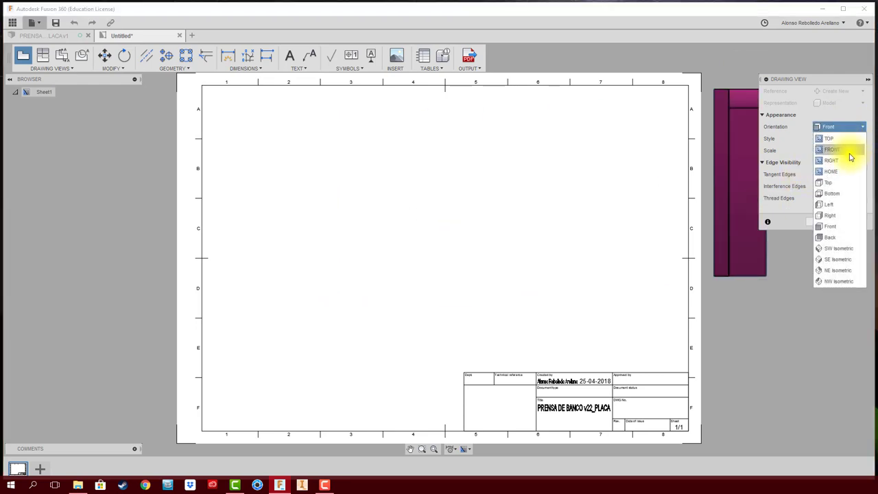
left_click(843, 160)
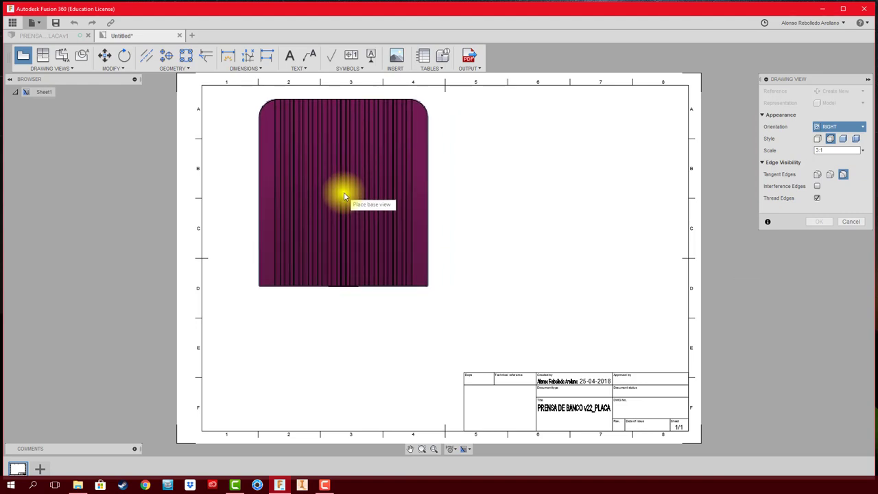
left_click(862, 151)
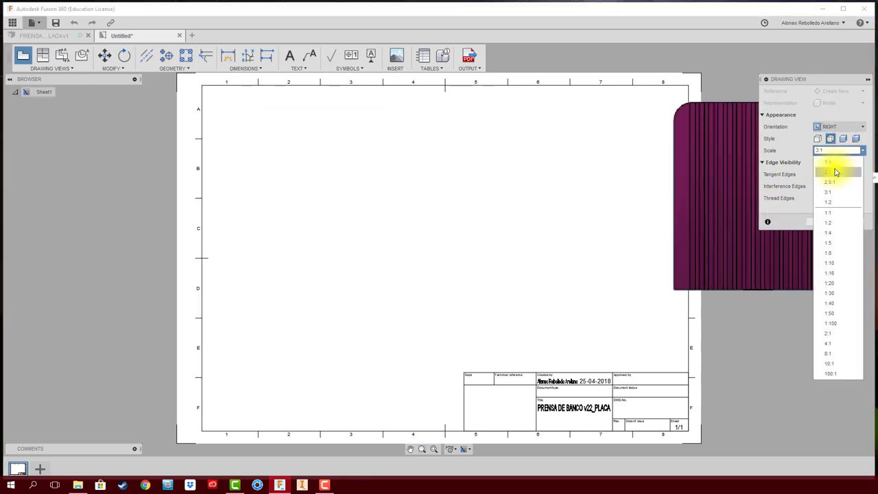
left_click(835, 172)
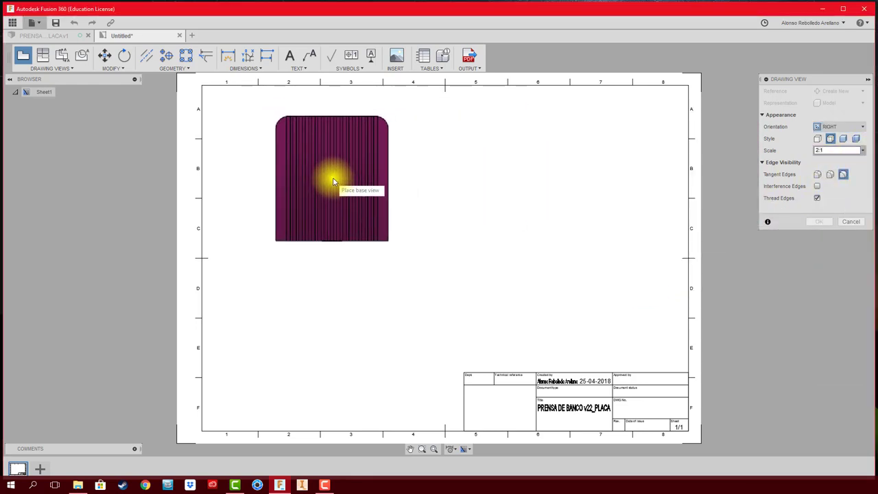
left_click(340, 180)
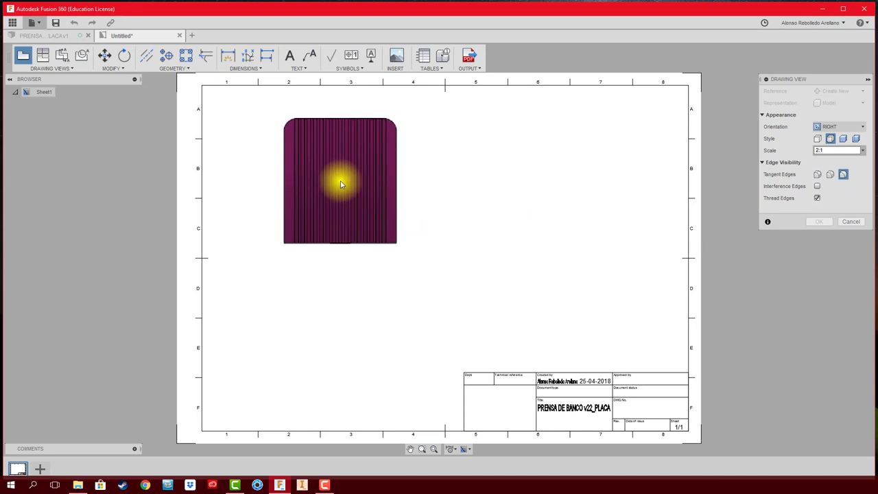
left_click(855, 141)
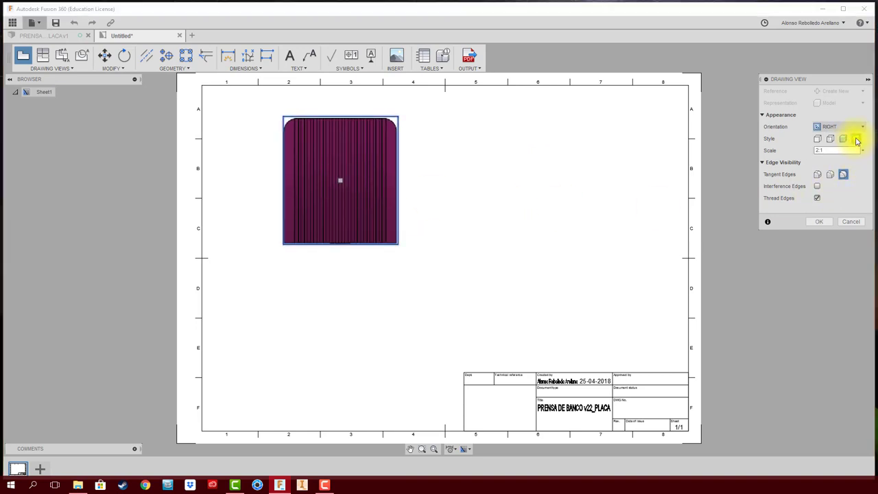
left_click(822, 222)
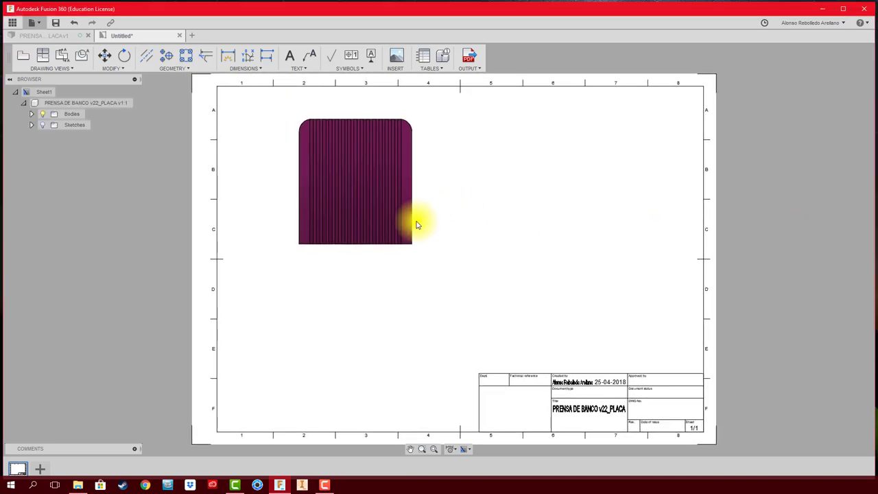
Step: Add a projected view directly below the base view
left_click(417, 225)
left_click(43, 55)
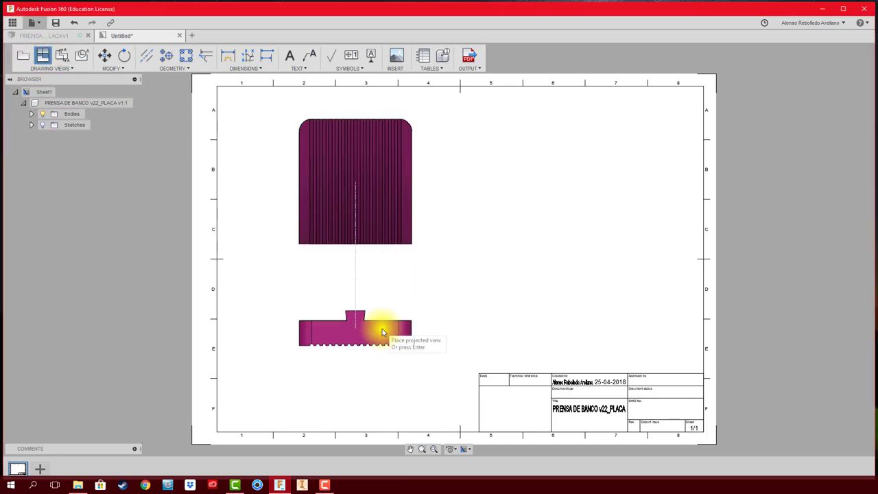
left_click(382, 333)
right_click(382, 332)
left_click(412, 313)
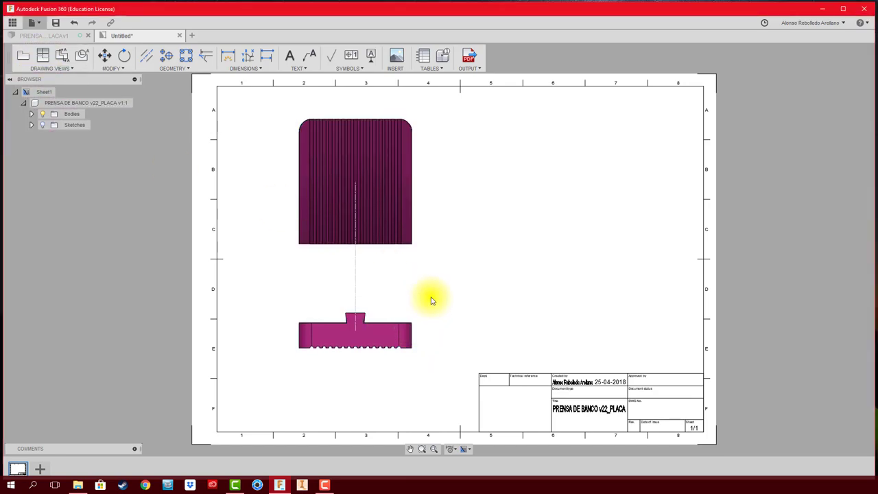
left_click(367, 246)
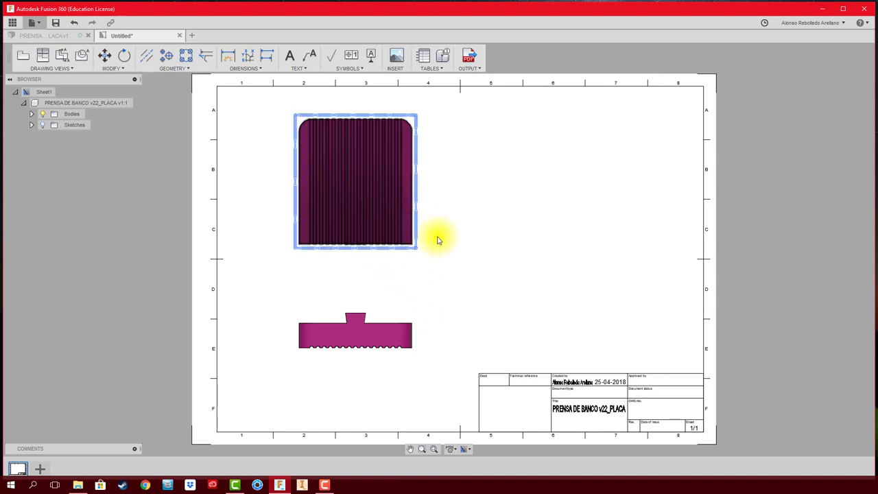
Step: Dimension the plate's vertical height beside the view and set its text to 50
scroll(473, 274, "up", 1)
scroll(441, 242, "up", 1)
scroll(441, 242, "up", 1)
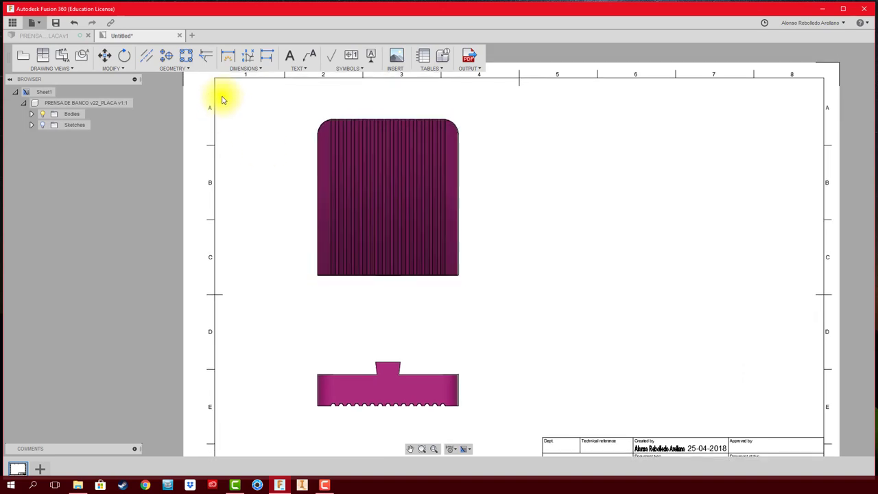
left_click(227, 55)
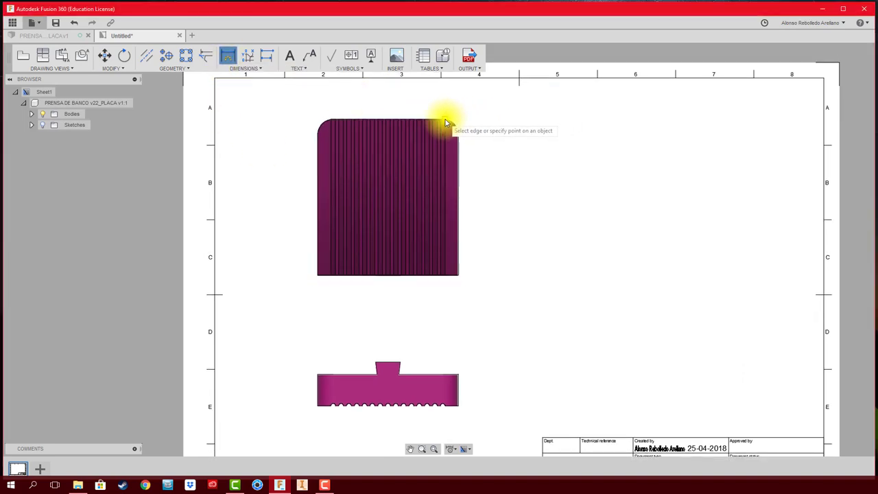
scroll(458, 274, "up", 2)
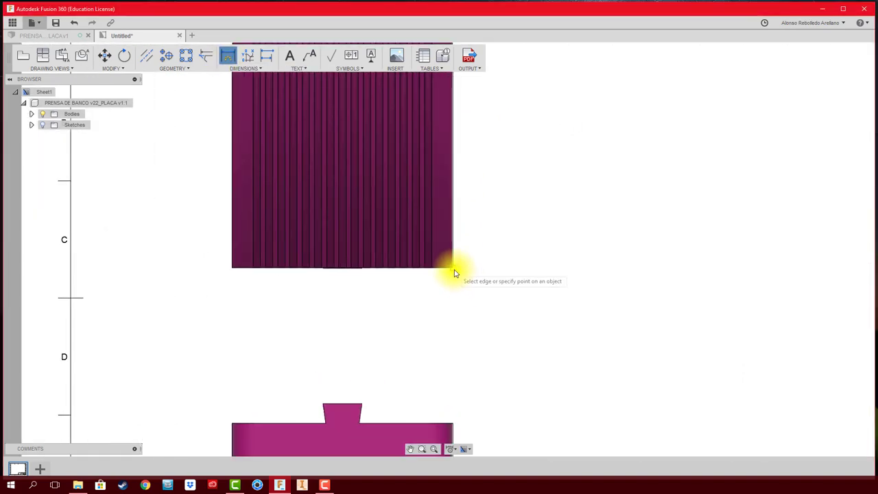
left_click(453, 273)
middle_click_drag(473, 251, 484, 299)
scroll(496, 186, "up", 1)
scroll(462, 151, "up", 2)
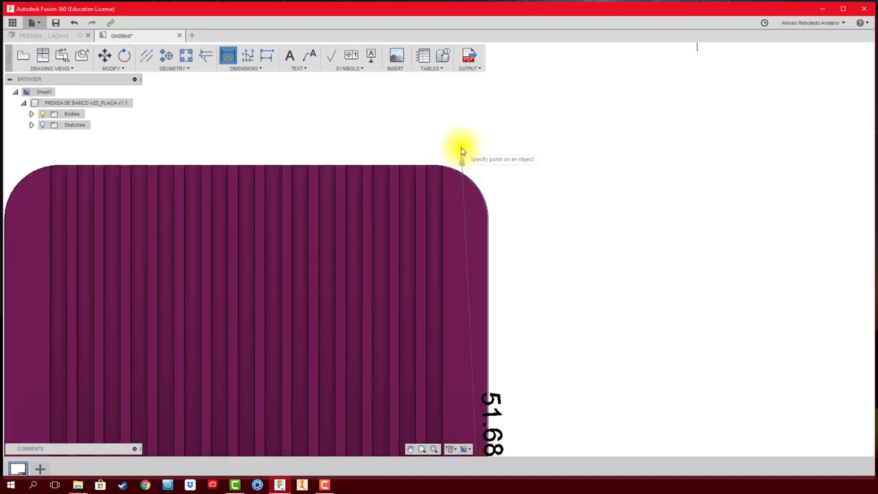
scroll(437, 164, "up", 1)
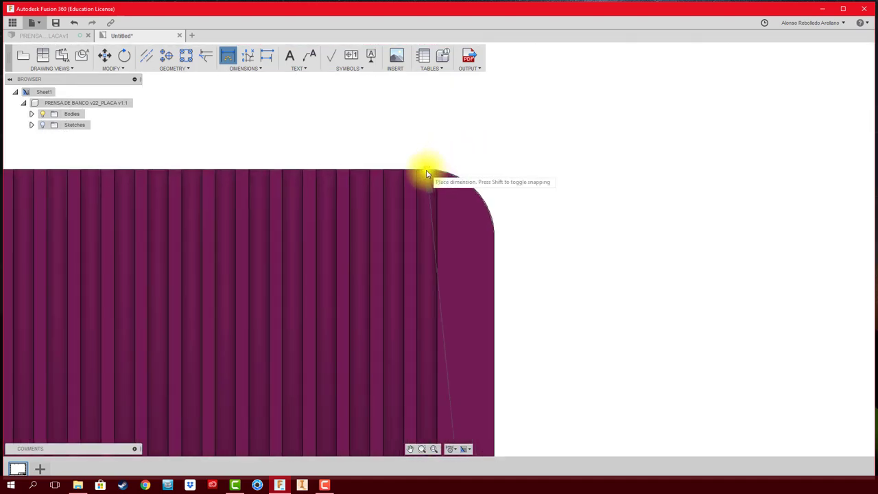
scroll(539, 304, "down", 2)
scroll(548, 308, "down", 1)
scroll(537, 306, "up", 2)
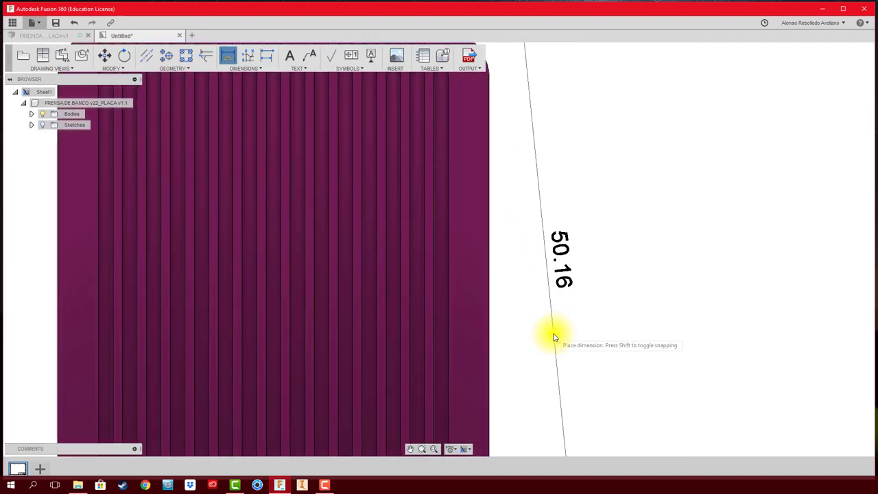
scroll(554, 329, "down", 3)
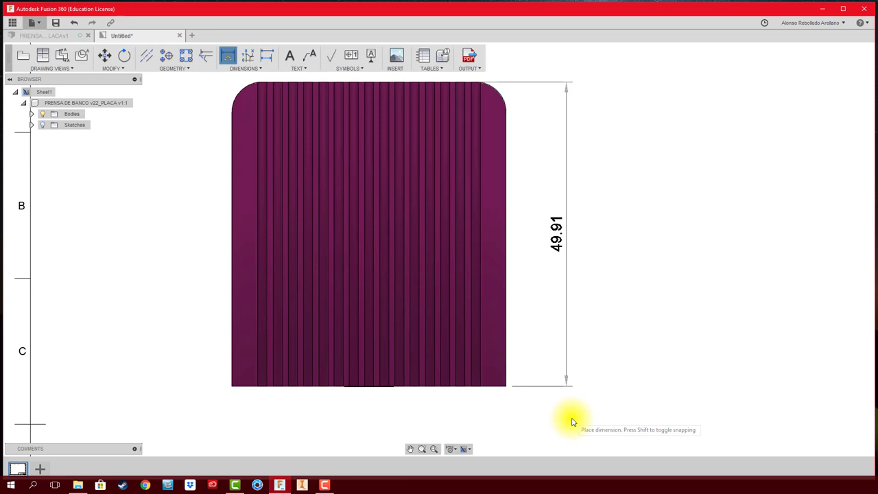
left_click(572, 419)
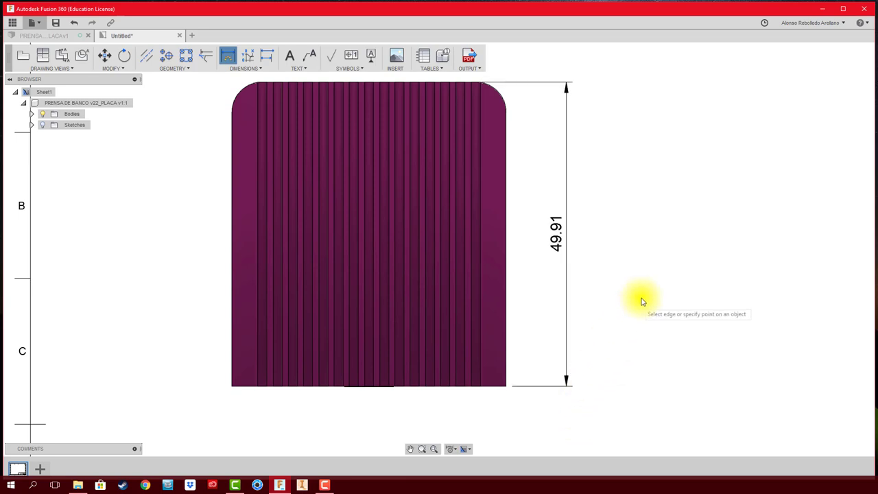
key("Escape")
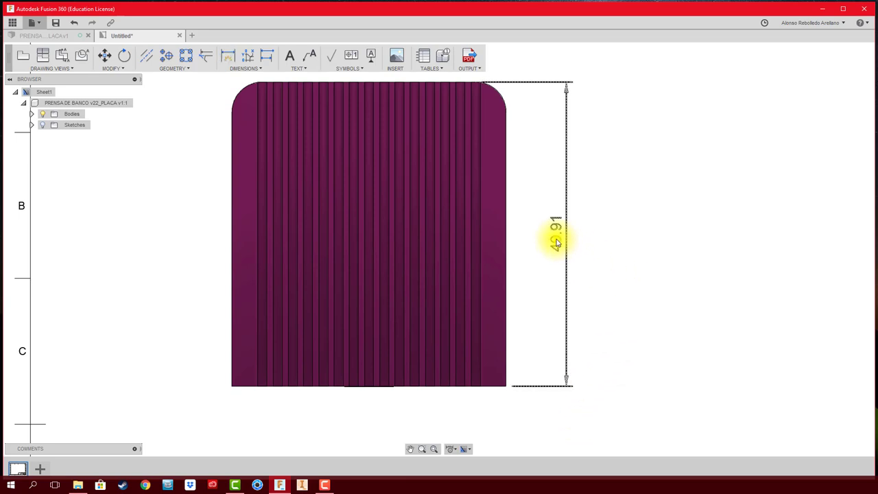
double_click(556, 240)
left_click_drag(582, 235, 507, 230)
type("50")
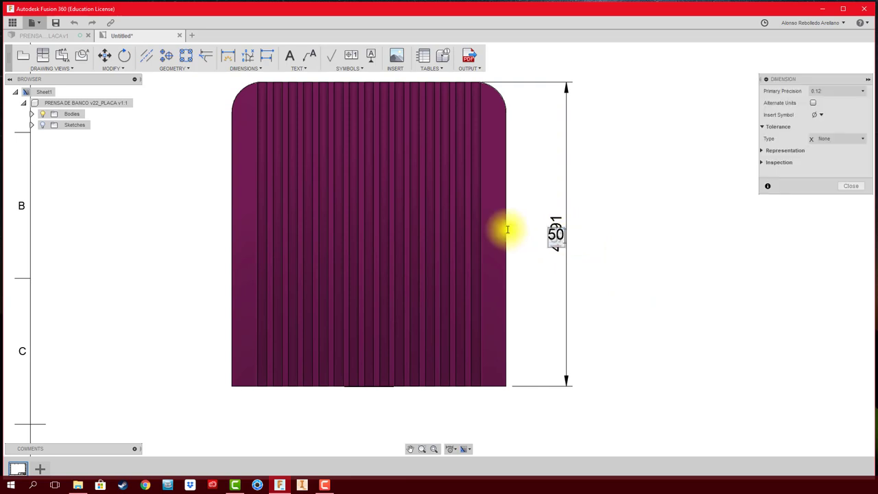
key("Return")
left_click(520, 239)
scroll(542, 213, "down", 1)
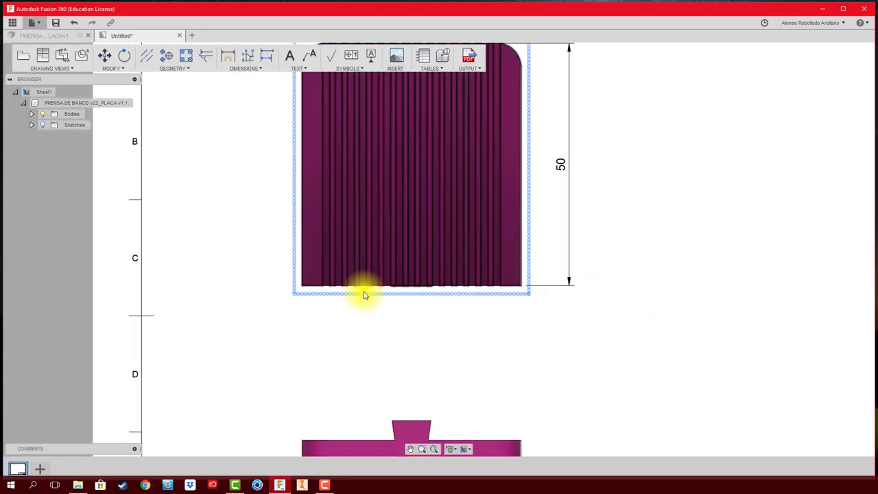
scroll(365, 295, "up", 1)
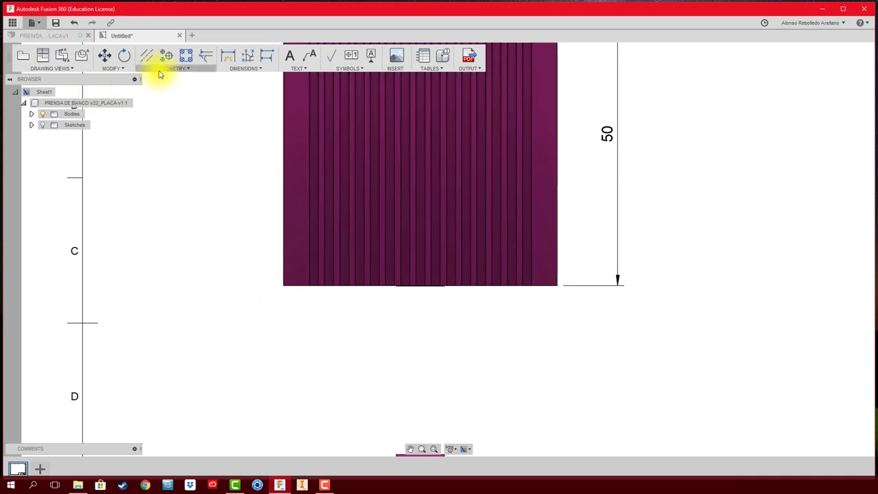
Step: Add the 45 width dimension between the base view's bottom corners
left_click(228, 56)
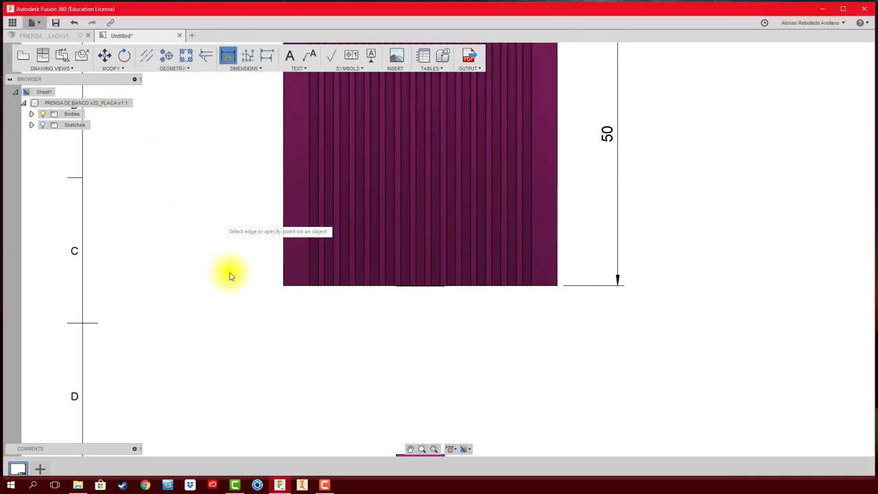
left_click(282, 287)
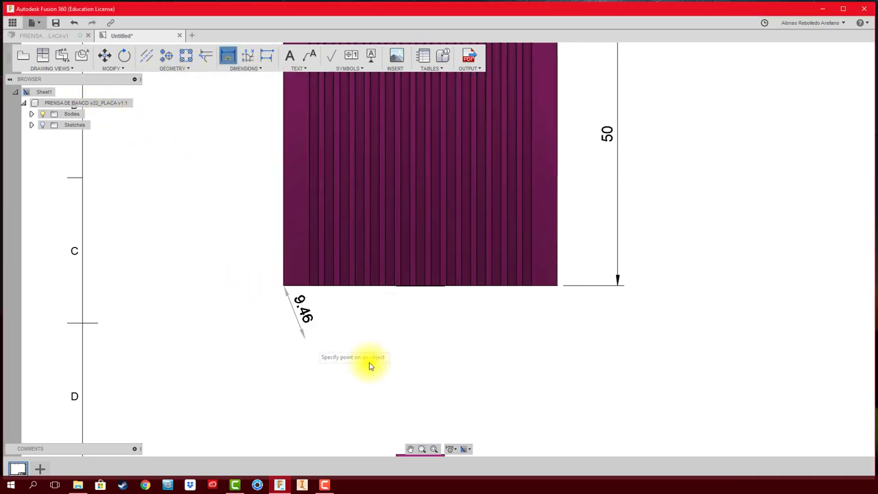
left_click(558, 287)
scroll(377, 313, "down", 2)
scroll(384, 314, "down", 1)
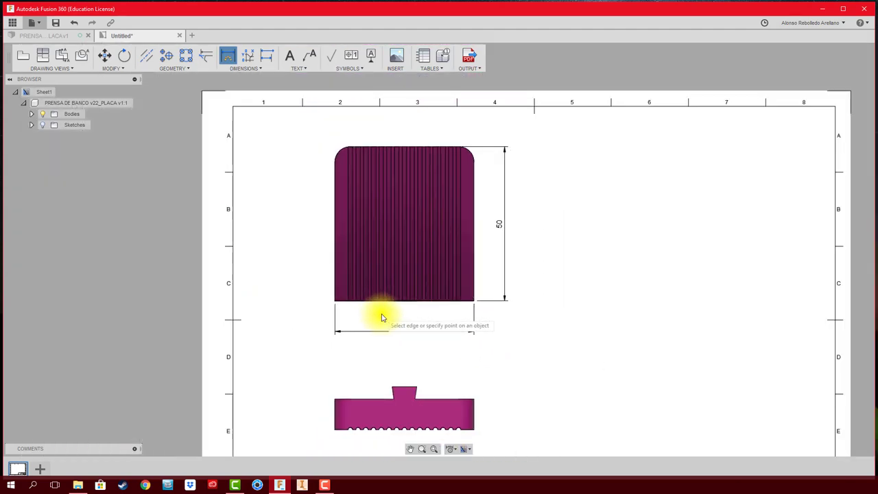
scroll(311, 138, "up", 2)
middle_click_drag(311, 138, 304, 196)
scroll(308, 189, "up", 1)
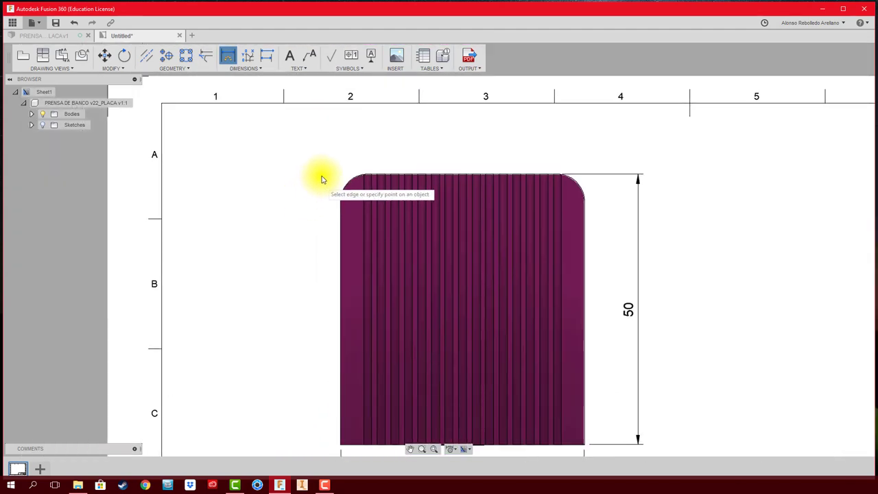
Step: Create a vertical centerline between the plate's left and right edges
left_click(146, 55)
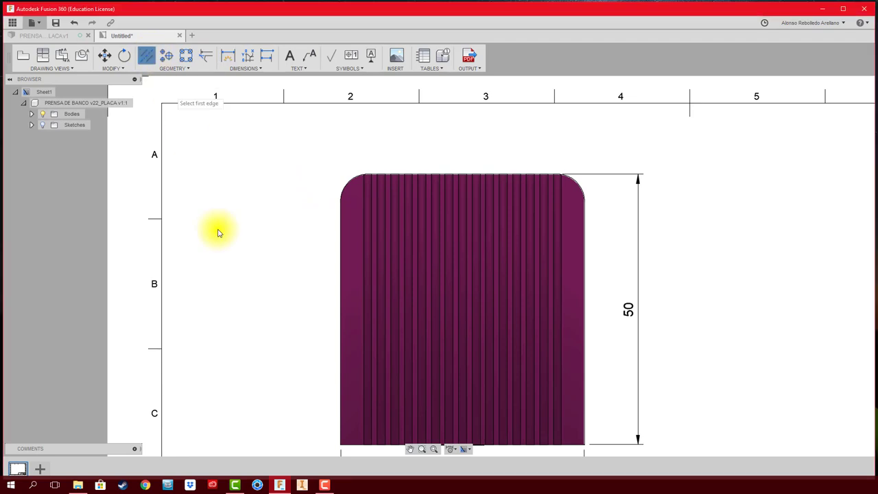
left_click(338, 317)
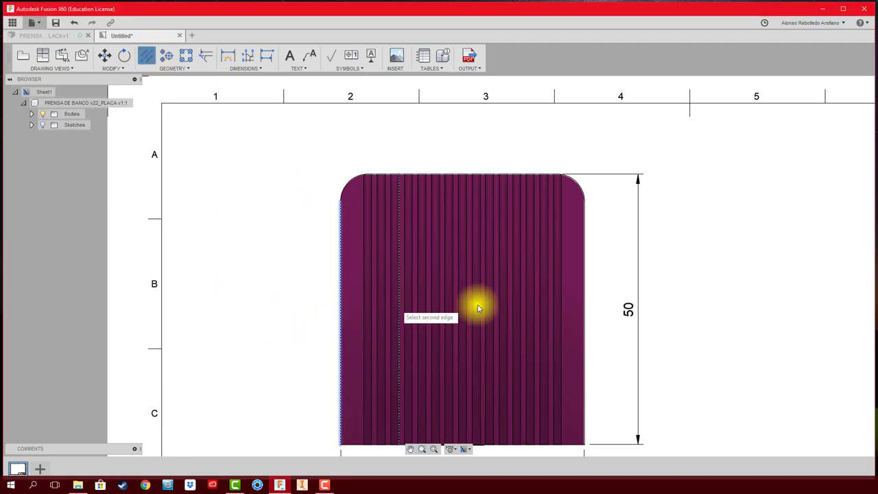
left_click(584, 303)
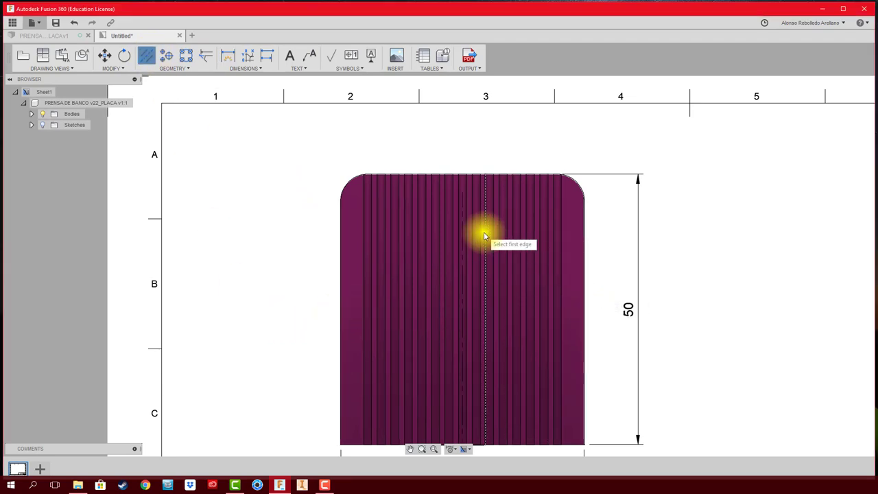
scroll(484, 237, "up", 2)
scroll(473, 219, "up", 2)
Step: Extend the centerline past the plate's top and bottom edges
left_click(460, 198)
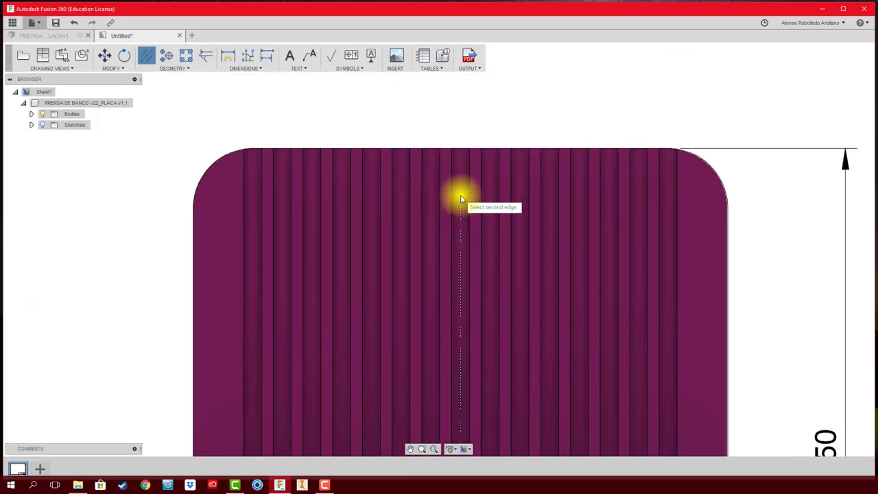
left_click(458, 211)
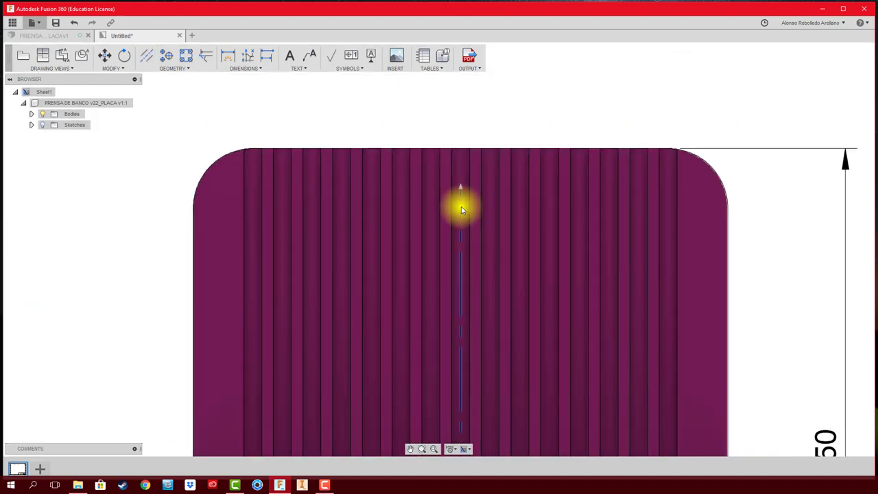
left_click_drag(461, 187, 462, 116)
scroll(473, 124, "down", 2)
middle_click_drag(493, 251, 493, 82)
middle_click_drag(506, 281, 506, 192)
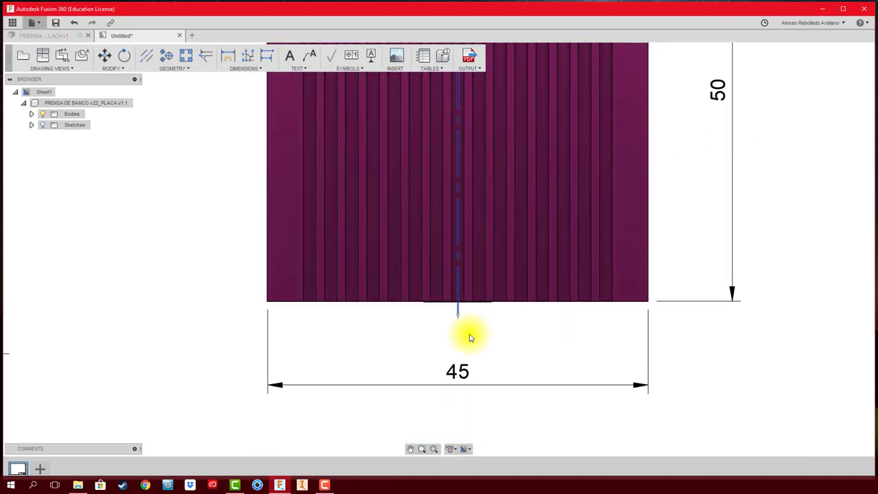
middle_click_drag(469, 337, 547, 400)
middle_click_drag(268, 209, 284, 336)
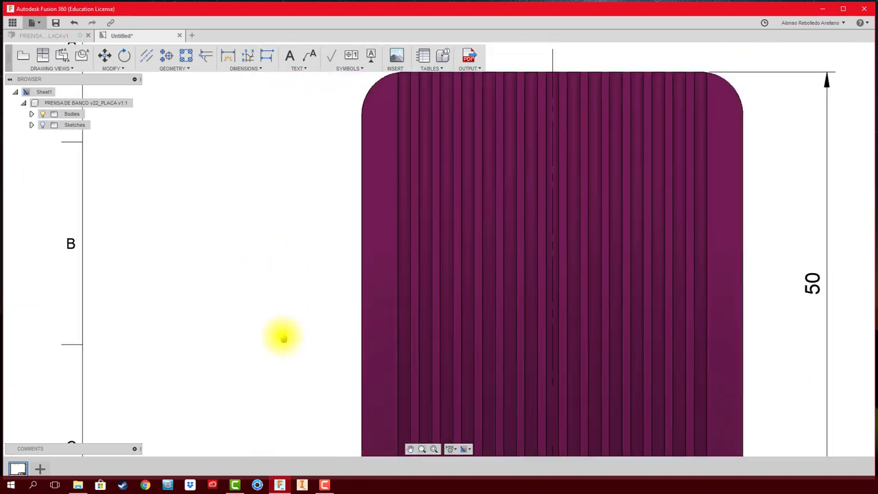
left_click(403, 85)
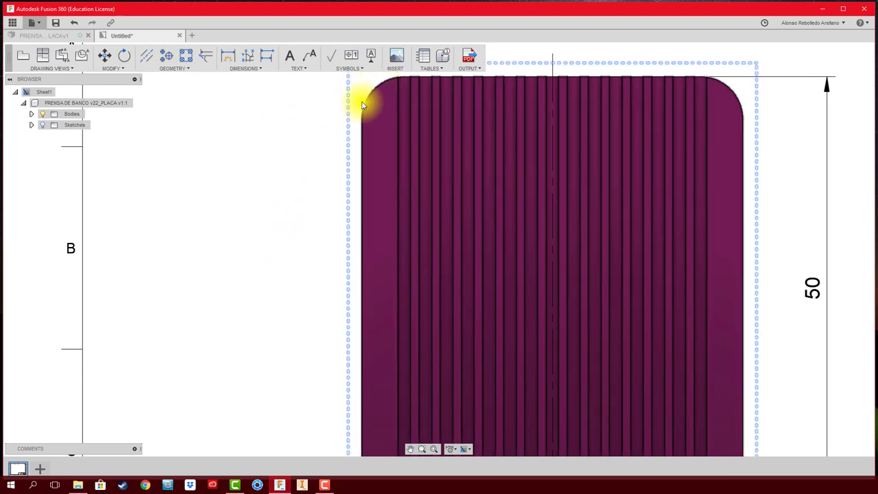
left_click(259, 165)
Step: Dimension the rounded top-left corner with an R5 radius placed outside it
left_click(165, 56)
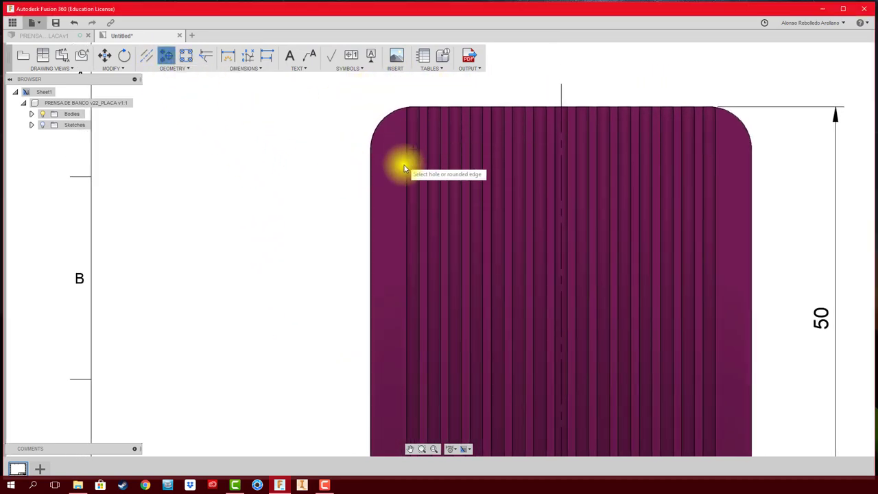
scroll(411, 154, "up", 2)
scroll(384, 161, "up", 2)
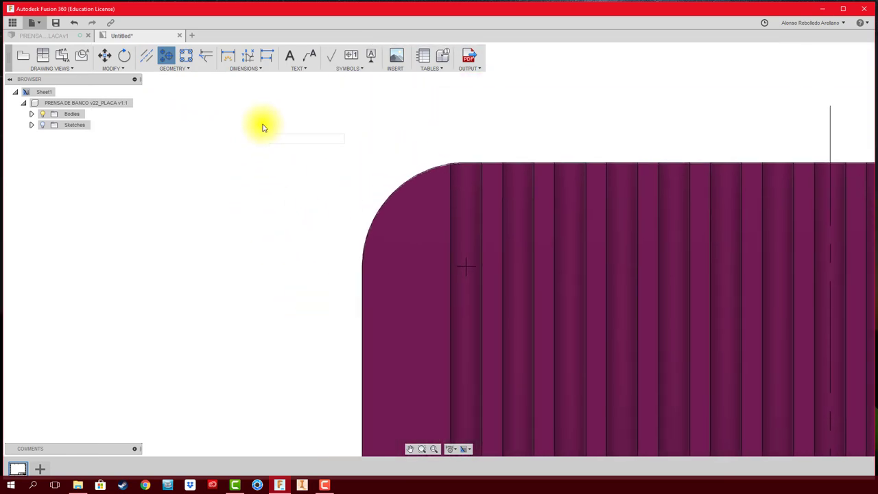
left_click(227, 54)
left_click(369, 216)
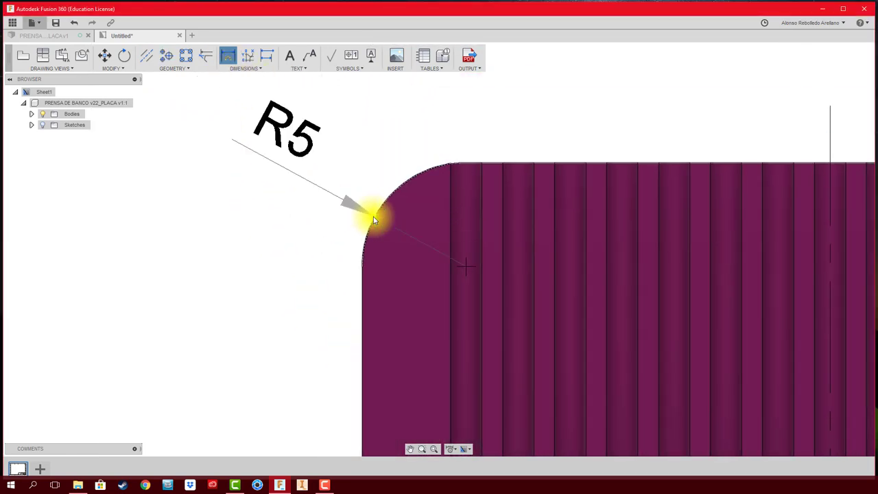
left_click(288, 216)
scroll(257, 248, "down", 2)
scroll(257, 248, "down", 2)
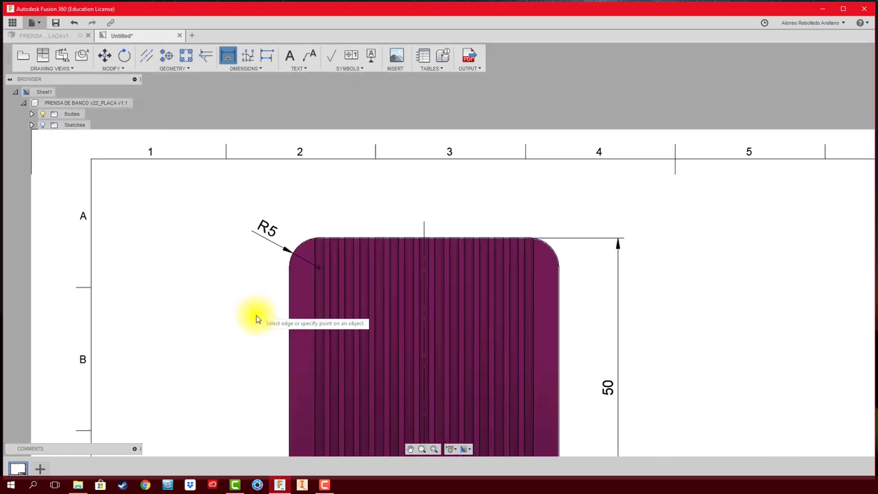
middle_click_drag(267, 364, 226, 206)
scroll(226, 205, "down", 1)
middle_click_drag(276, 259, 366, 176)
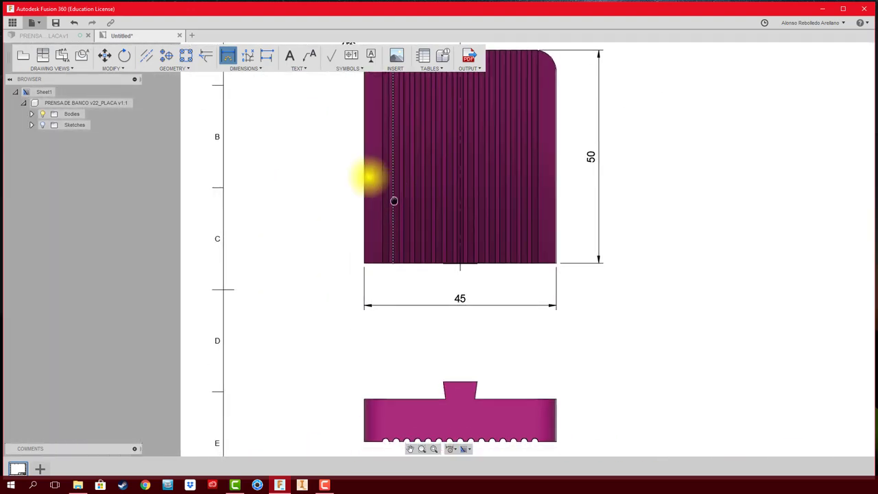
scroll(569, 345, "up", 2)
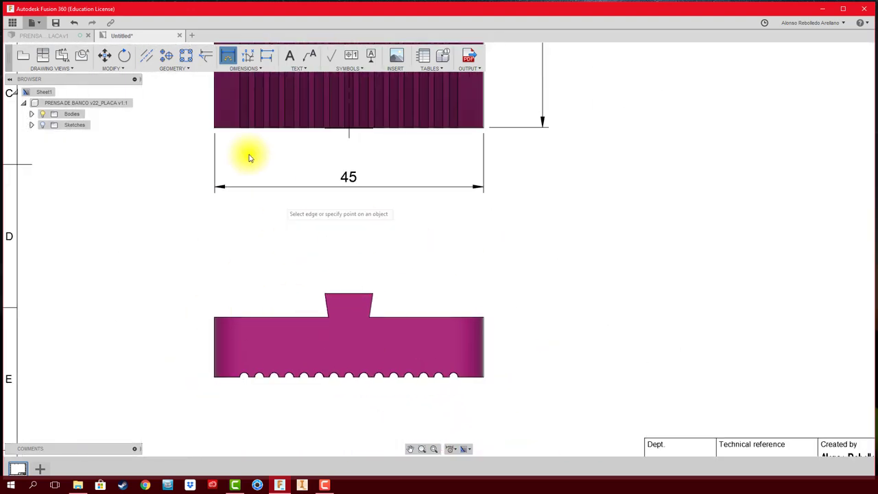
Step: Add a vertical centerline through the projected view, extended above the tab
left_click(144, 60)
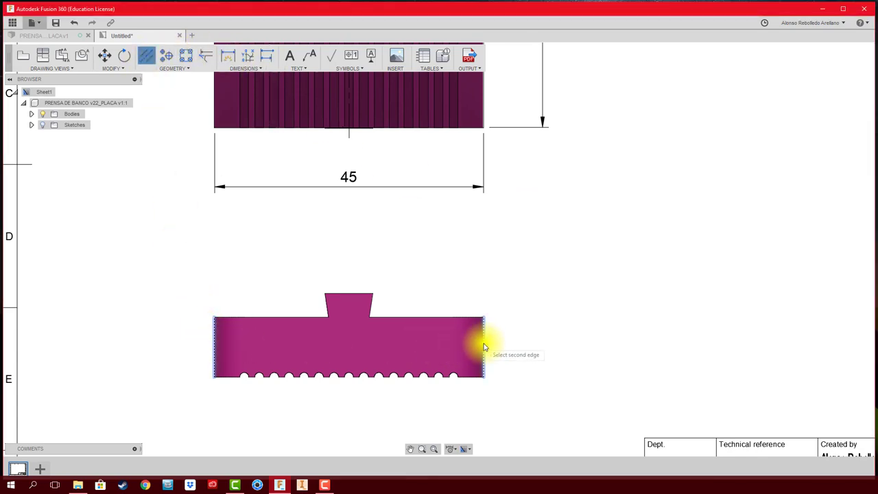
left_click(443, 359)
left_click(347, 321)
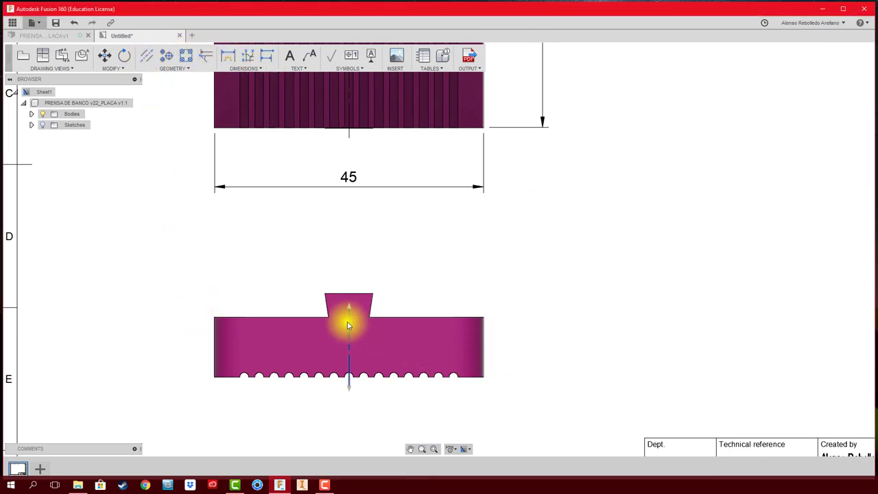
scroll(355, 308, "up", 1)
scroll(355, 308, "up", 2)
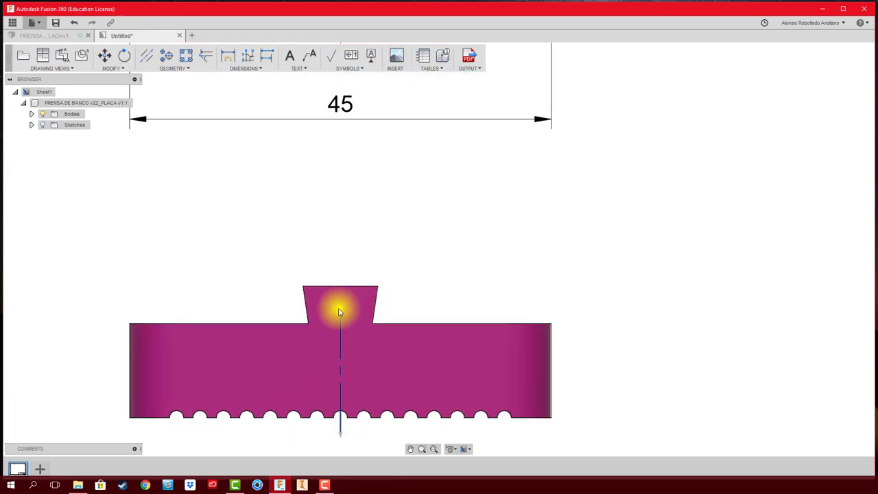
left_click(354, 269)
scroll(464, 274, "down", 2)
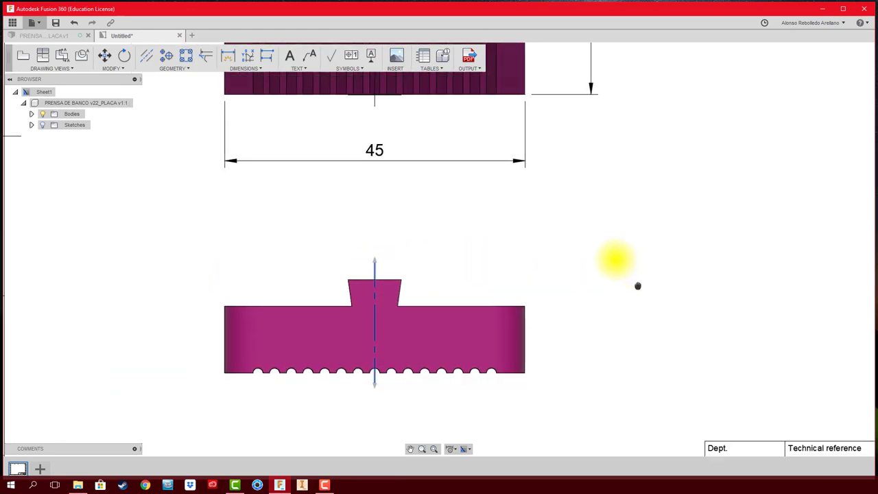
middle_click_drag(617, 261, 590, 224)
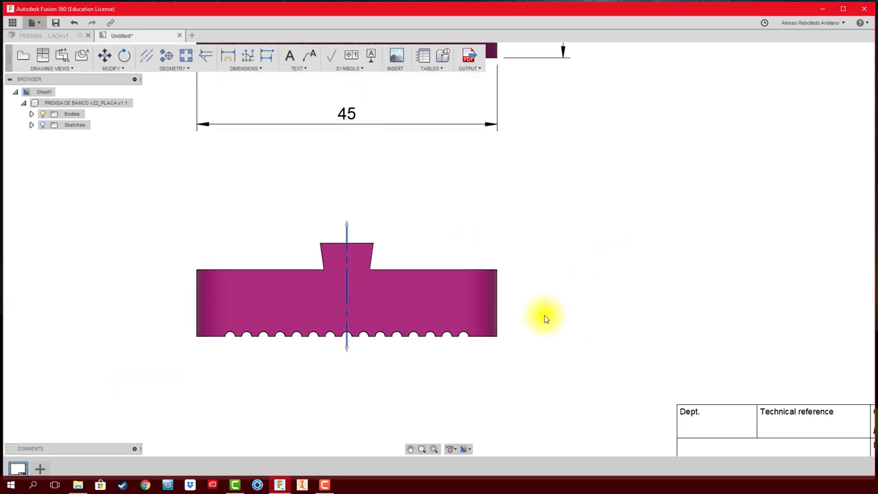
Step: Add a 10 height dimension on the projected view's right edge
left_click(231, 58)
scroll(489, 259, "up", 2)
left_click(487, 305)
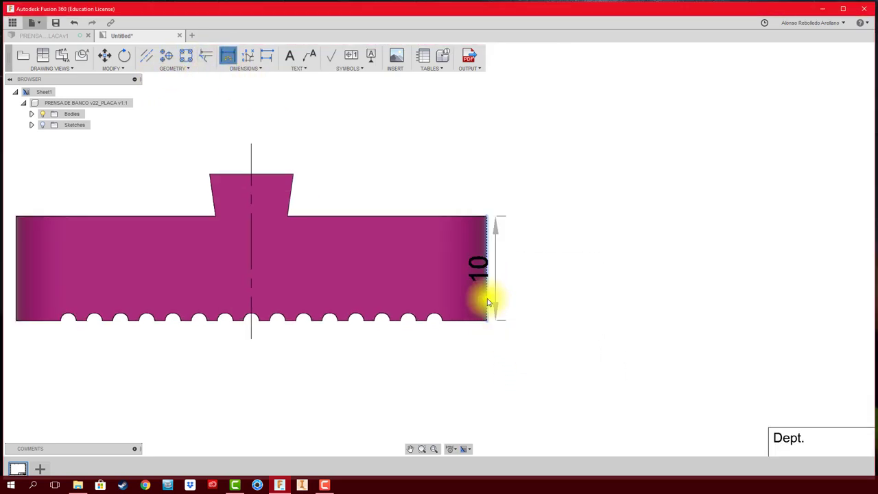
left_click(559, 293)
middle_click_drag(327, 198, 393, 255)
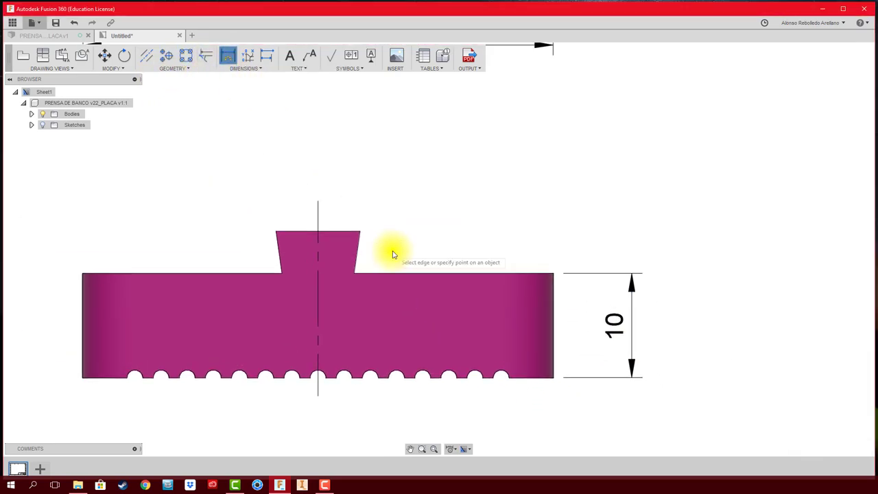
Step: Dimension the tab's top width as 8, placed above the tab
left_click(338, 231)
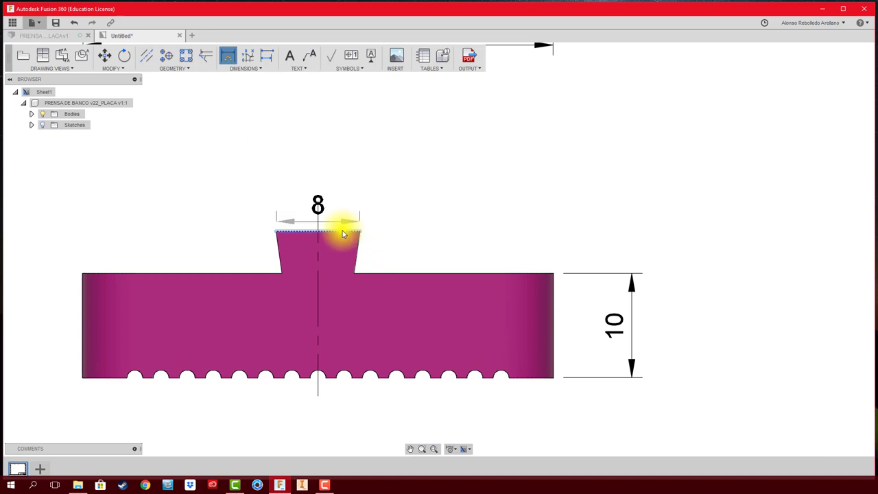
key("Escape")
left_click(348, 174)
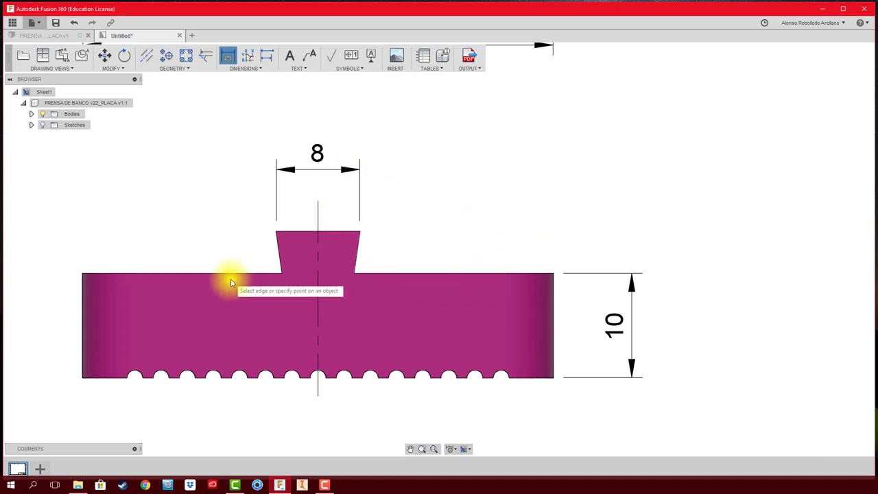
scroll(271, 248, "up", 2)
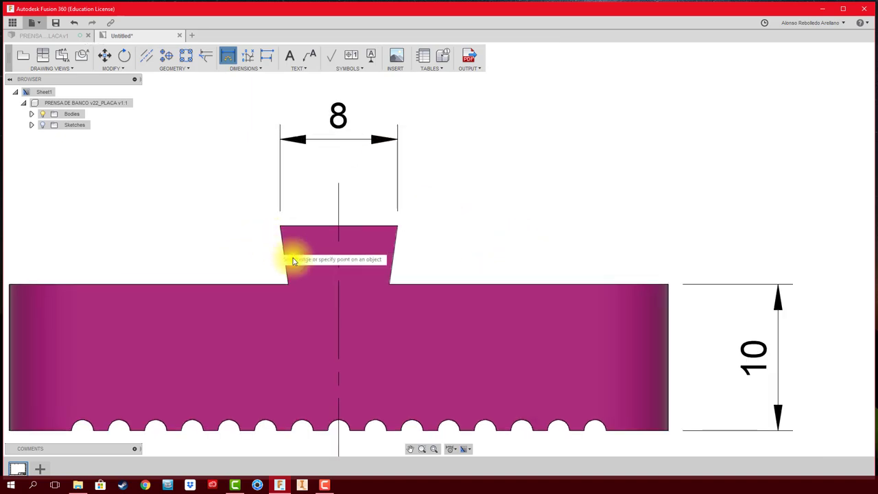
Step: Start an angle dimension between the tab's slanted edge and the base top edge
left_click(393, 254)
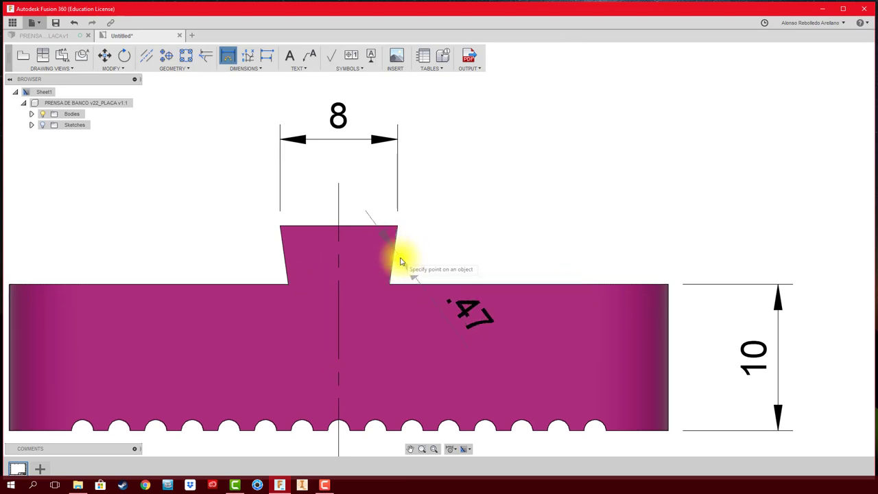
key("Escape")
left_click(230, 58)
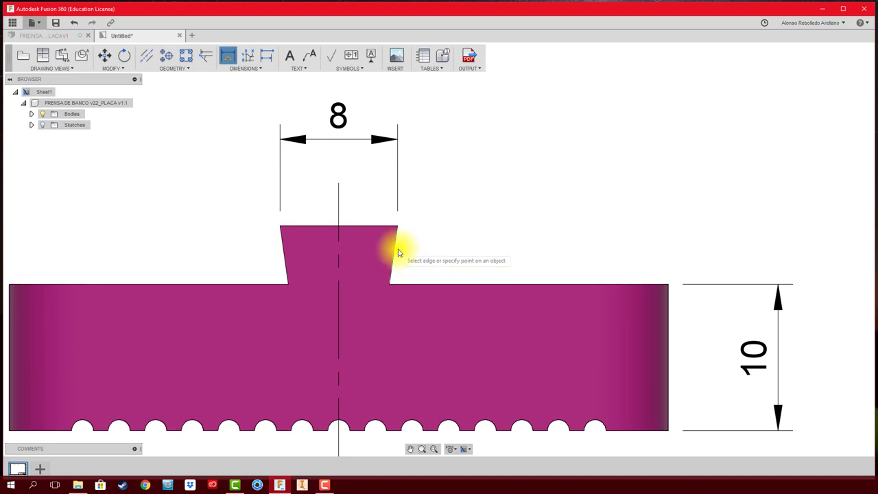
left_click(394, 247)
left_click(431, 283)
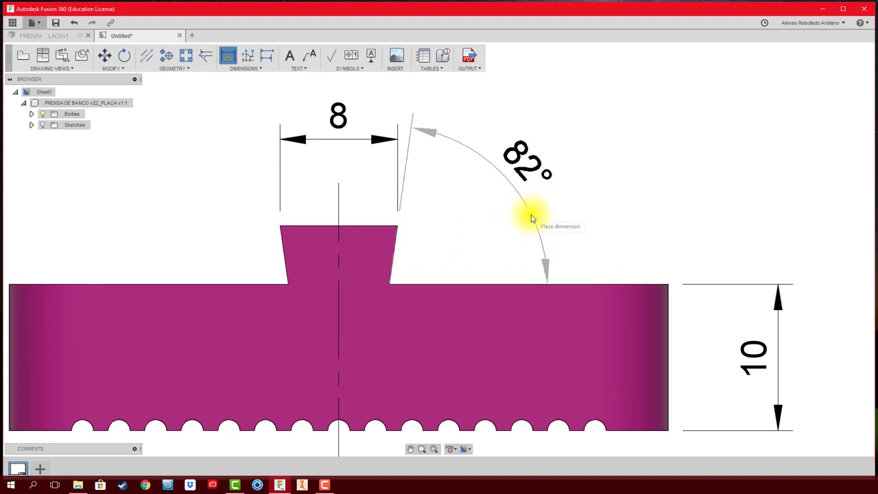
Step: Drop the 82° angle and dimension the tab's narrow base width as 6.88
key("Escape")
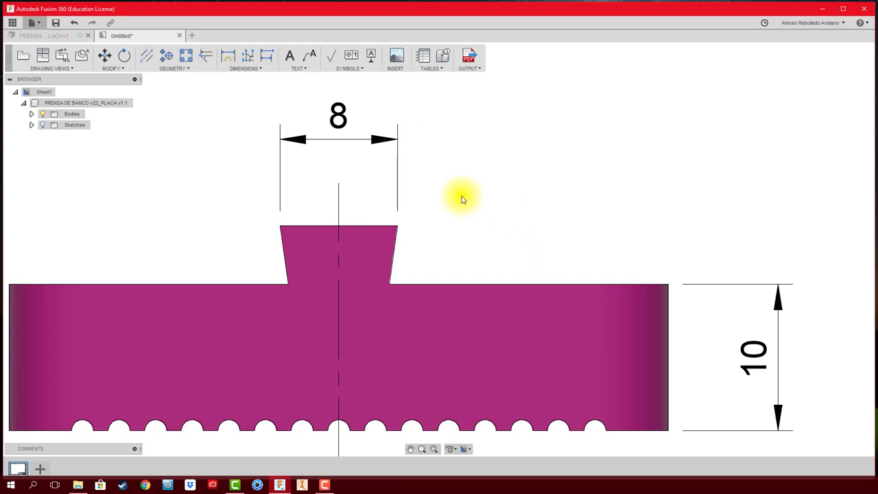
left_click(288, 284)
left_click(390, 286)
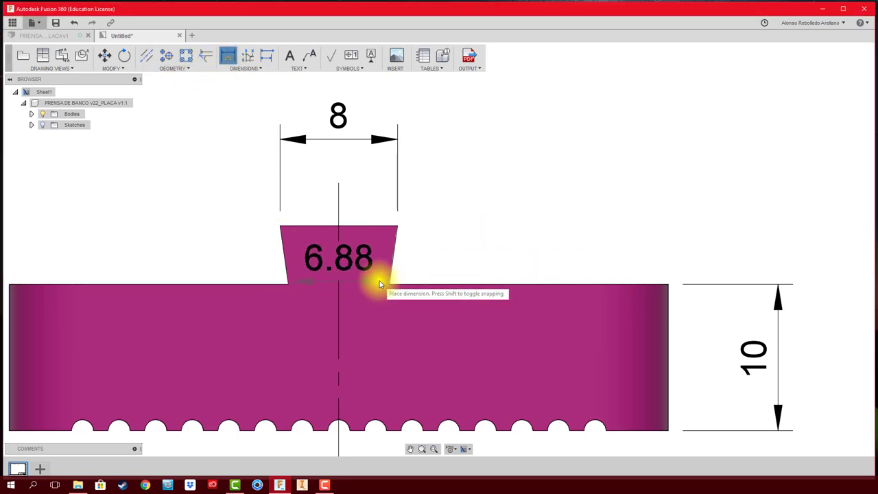
left_click(363, 264)
scroll(353, 255, "up", 1)
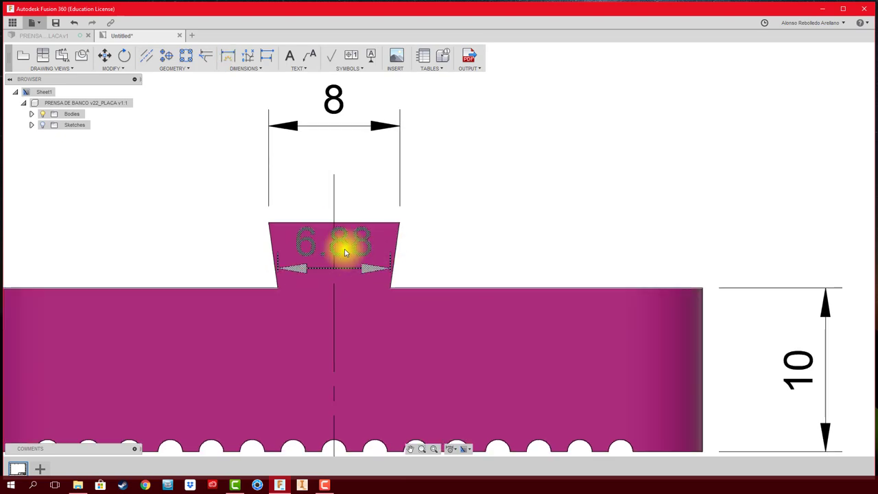
Step: Move the 6.88 dimension above the tab, just beneath the 8 dimension
left_click(337, 245)
left_click(336, 245)
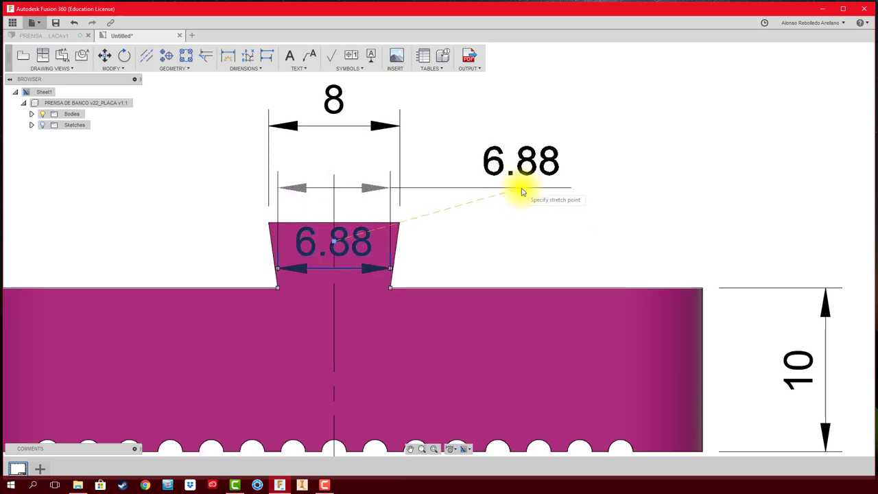
left_click(469, 183)
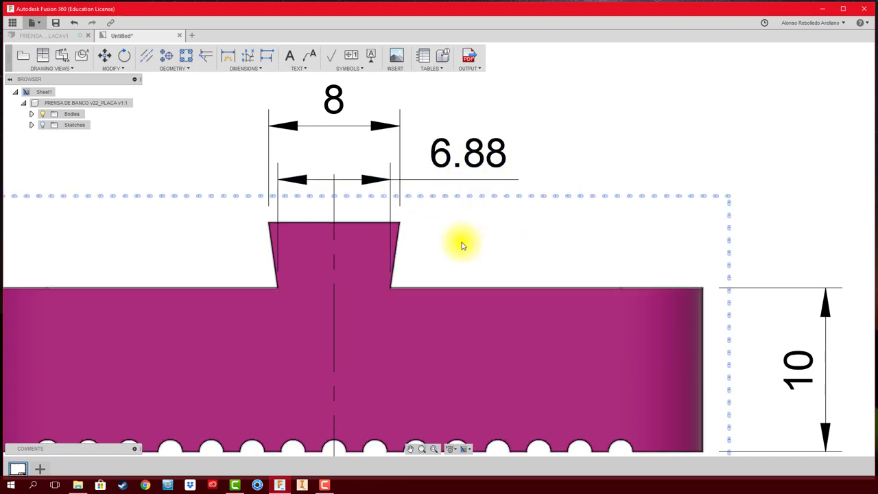
scroll(456, 240, "down", 3)
left_click(288, 279)
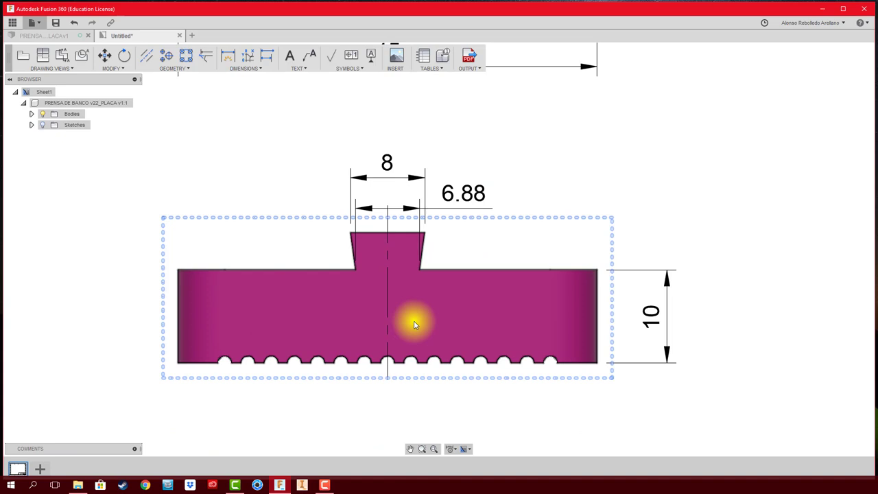
scroll(474, 246, "up", 2)
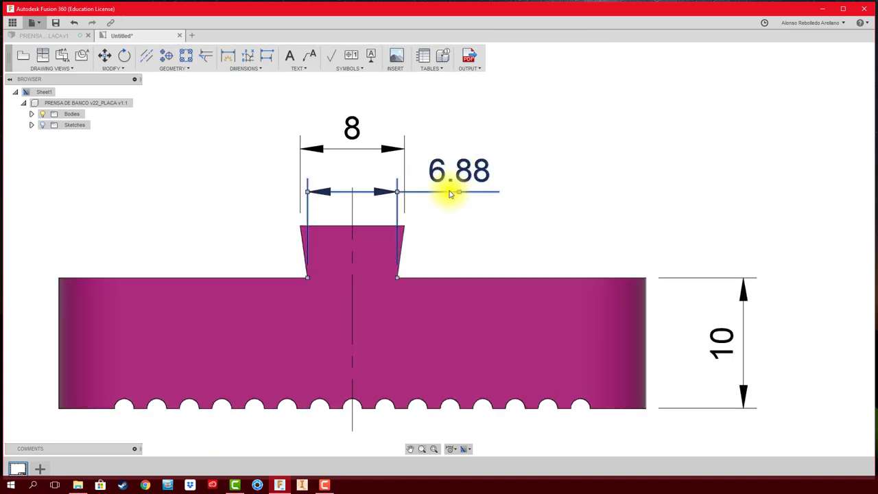
scroll(462, 179, "up", 1)
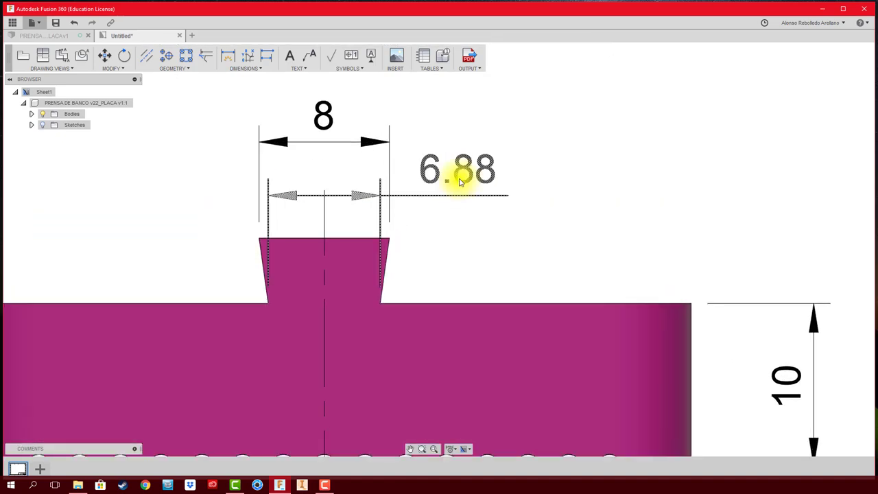
left_click(447, 187)
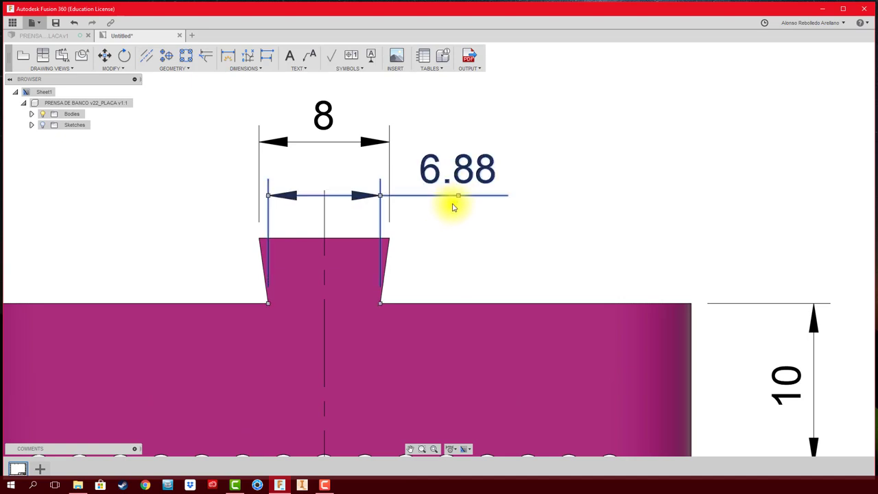
left_click(458, 196)
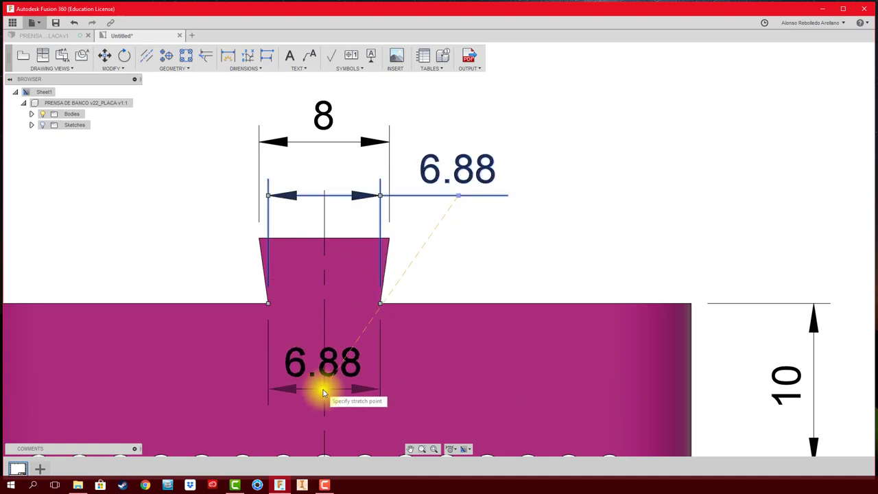
left_click(456, 199)
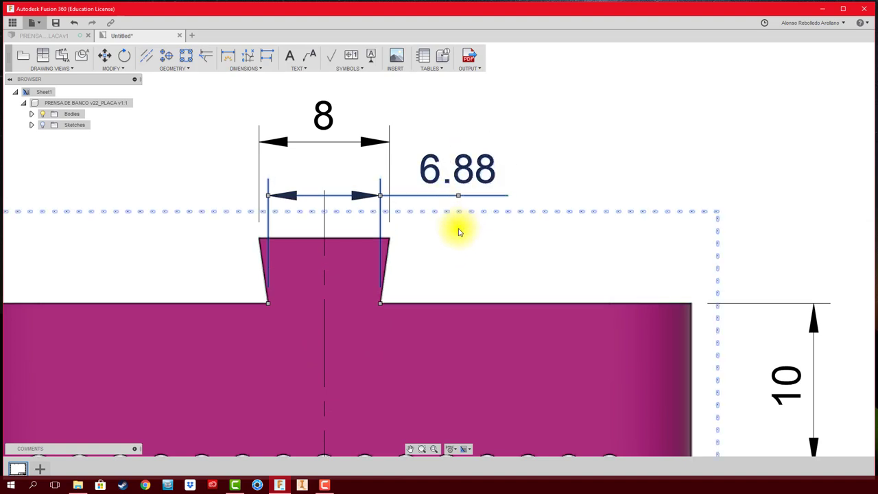
scroll(458, 233, "down", 2)
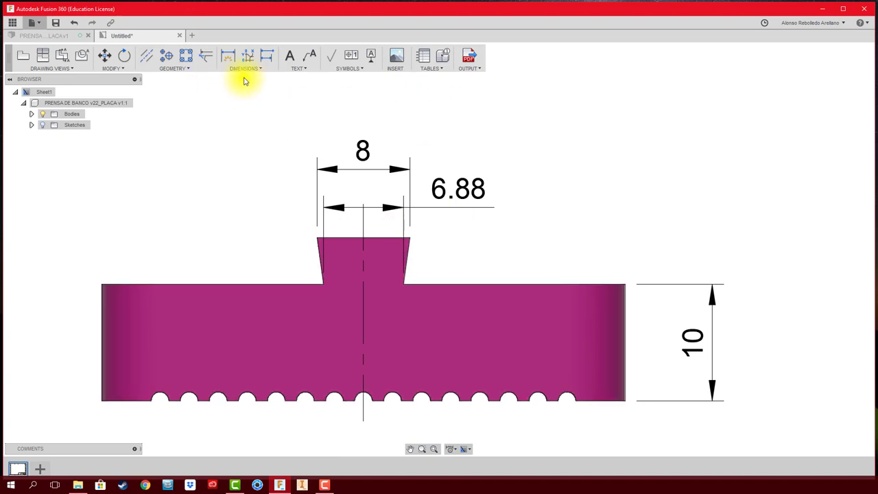
Step: Add a vertical 4 dimension for the tab's height, stacked above the 10
left_click(226, 56)
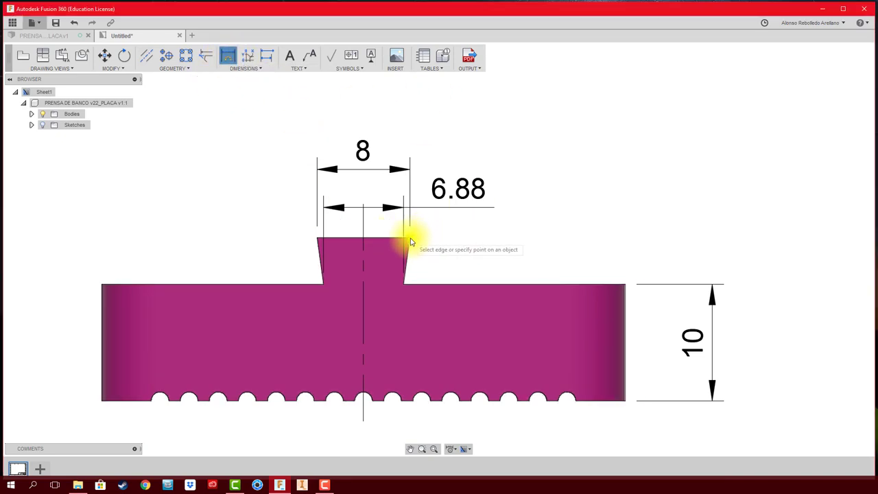
left_click(410, 240)
left_click(624, 285)
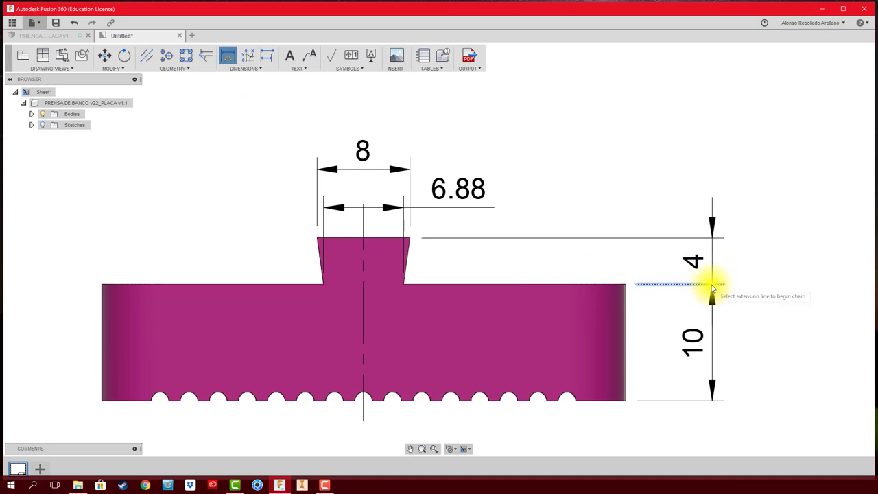
scroll(345, 221, "down", 2)
scroll(363, 251, "up", 2)
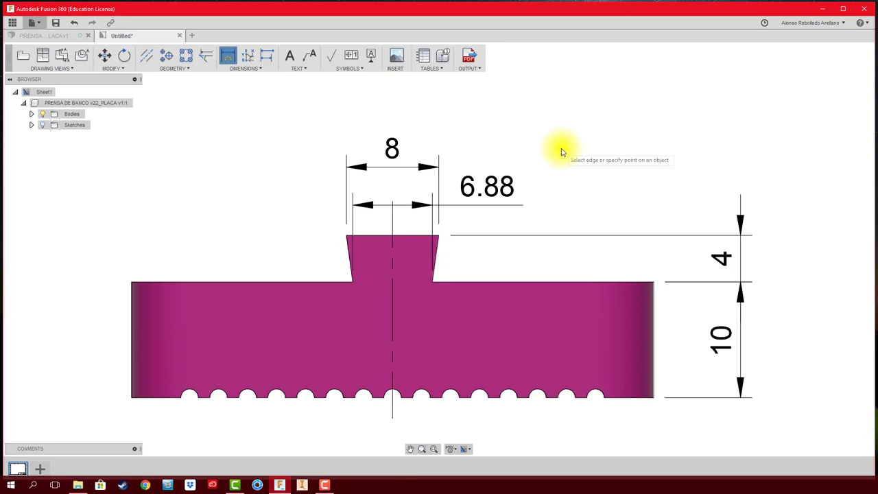
key("Escape")
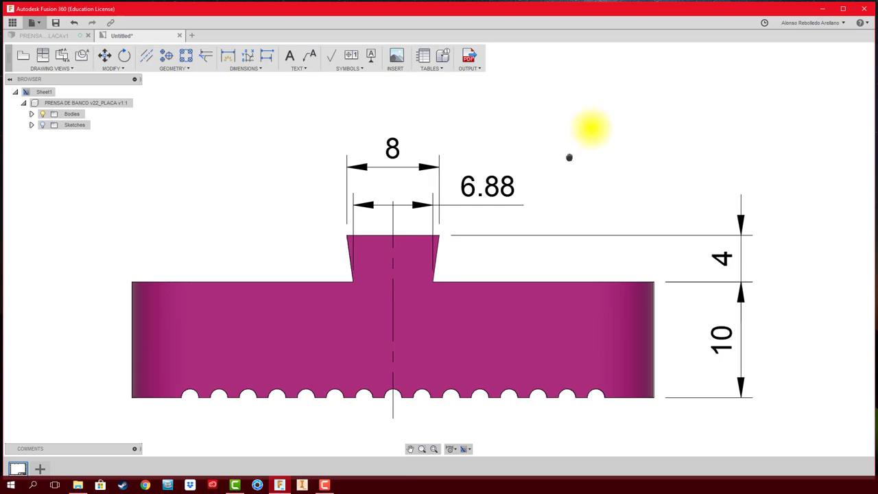
middle_click_drag(569, 159, 602, 92)
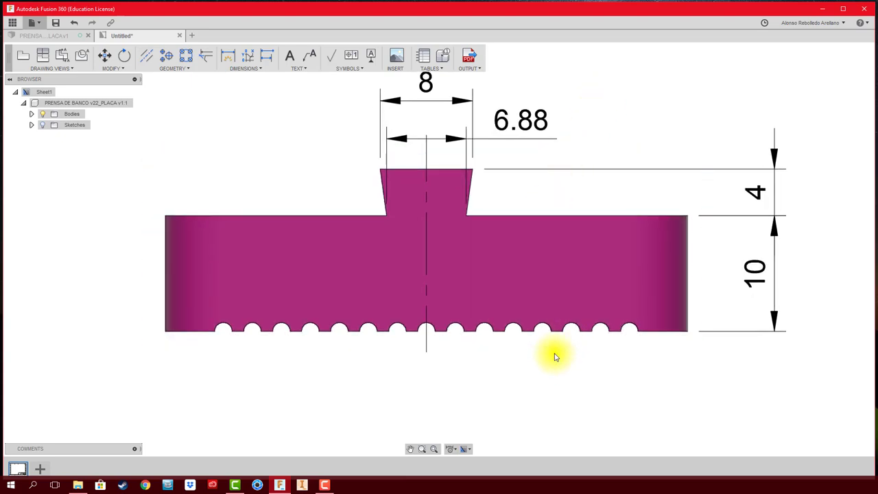
middle_click_drag(555, 356, 528, 335)
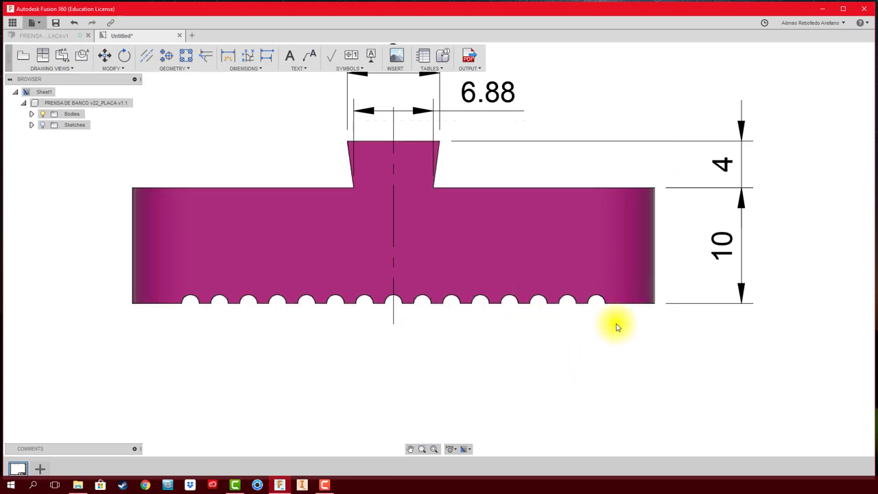
Step: Zoom around the sheet to frame the dimensioned views
scroll(501, 340, "down", 3)
scroll(497, 249, "down", 2)
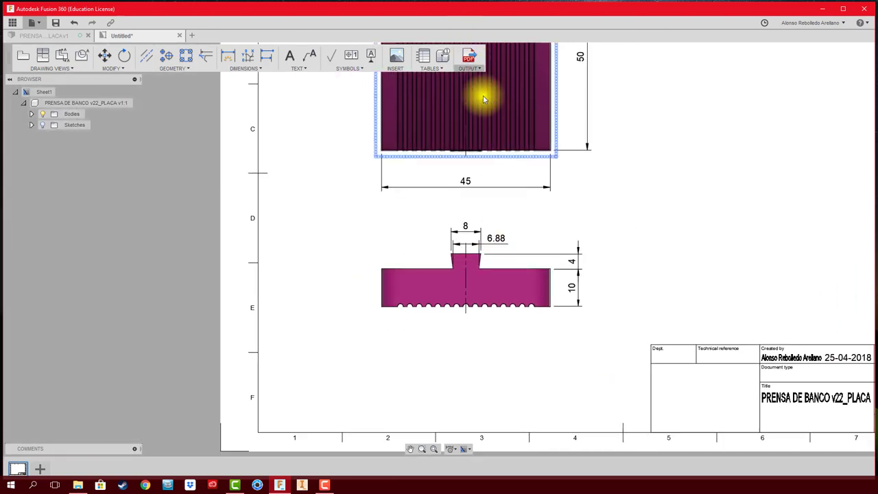
scroll(506, 150, "up", 3)
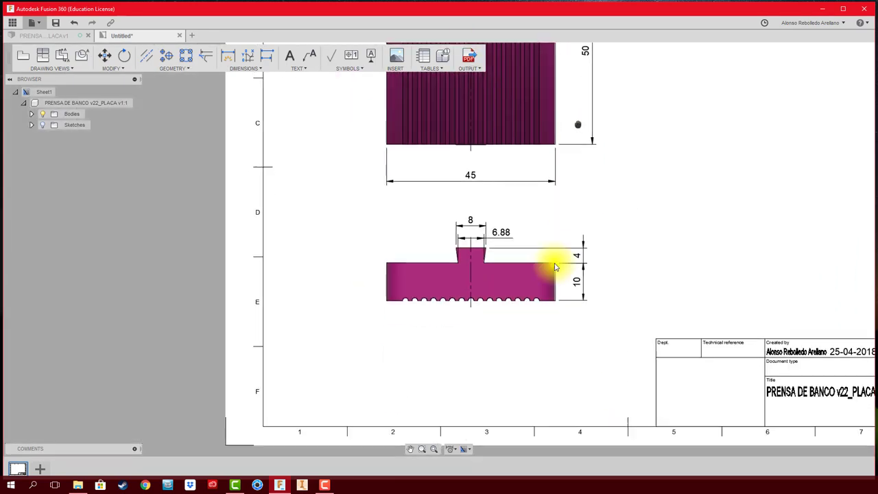
scroll(552, 304, "up", 2)
scroll(545, 312, "up", 2)
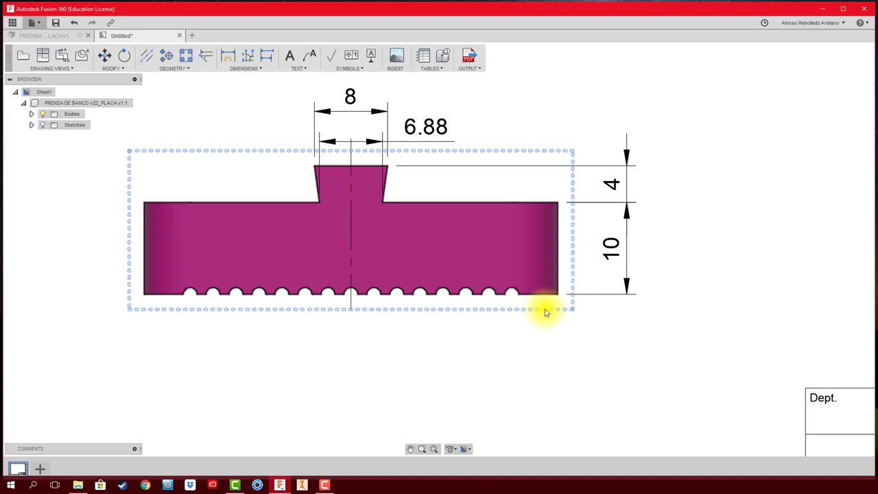
Step: Draw detail circle A on the front view around the rightmost slots
left_click(83, 58)
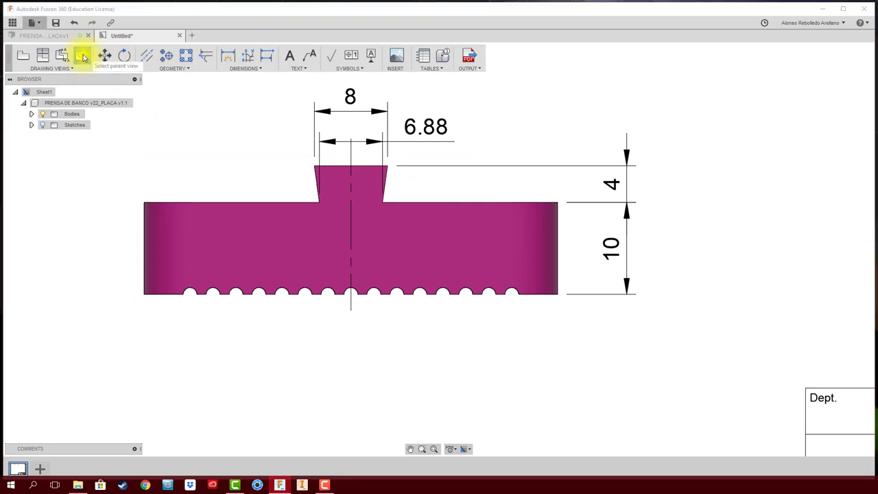
scroll(473, 295, "up", 2)
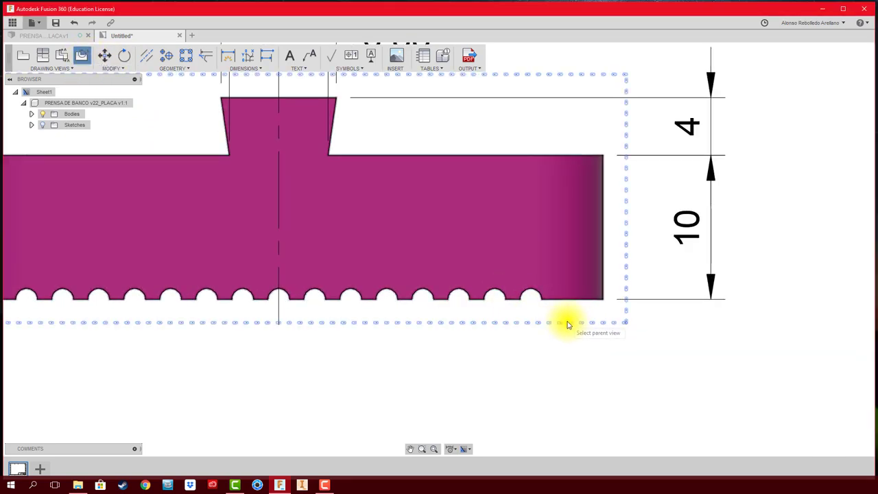
left_click(567, 325)
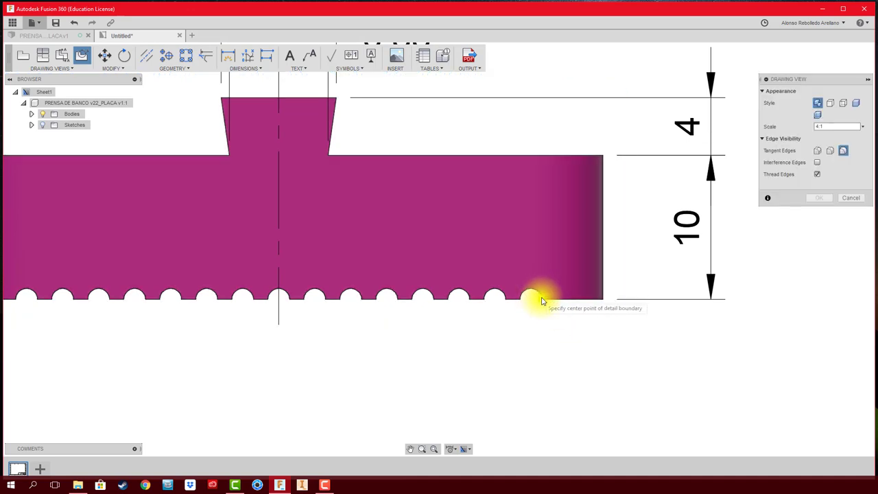
left_click(530, 299)
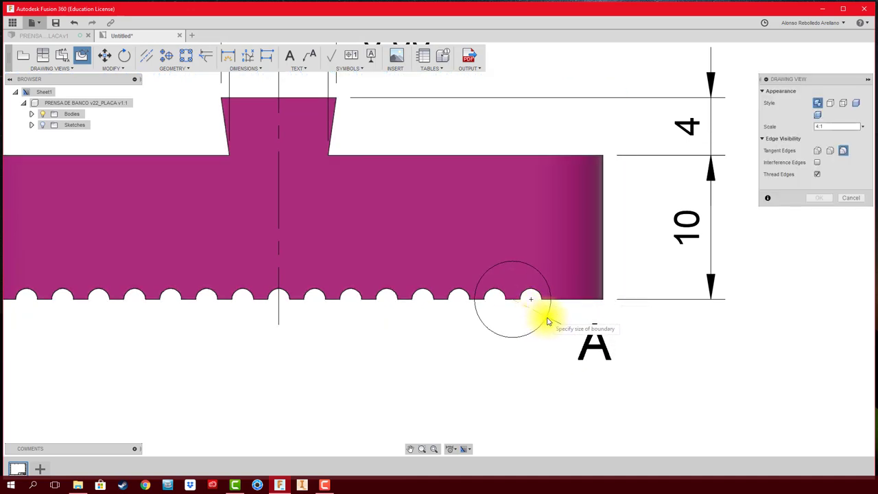
left_click(613, 330)
Step: Place the 4:1 detail view A to the right of the top view
scroll(624, 342, "down", 2)
scroll(548, 295, "down", 2)
scroll(466, 233, "down", 2)
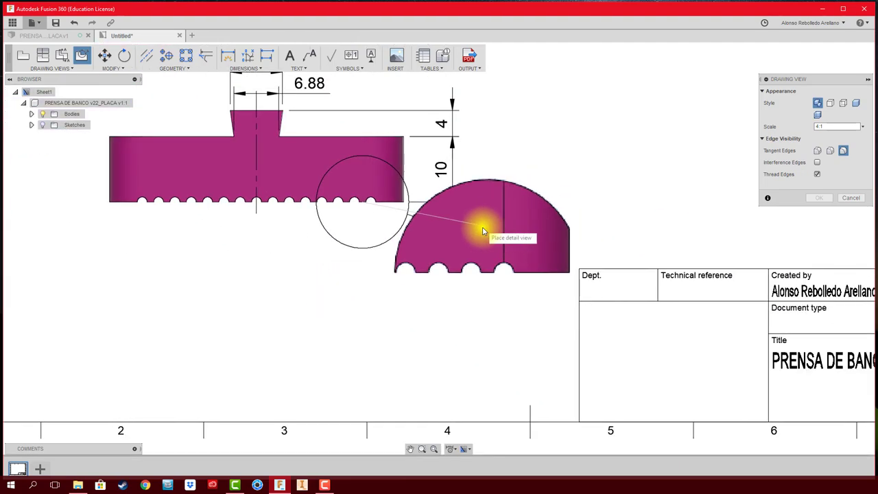
scroll(467, 275, "down", 2)
scroll(438, 357, "down", 2)
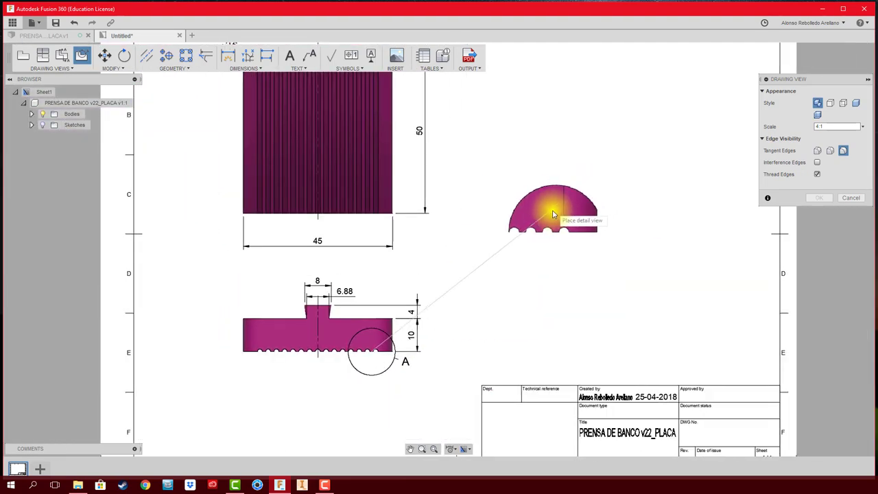
scroll(555, 226, "down", 2)
middle_click_drag(542, 250, 549, 216)
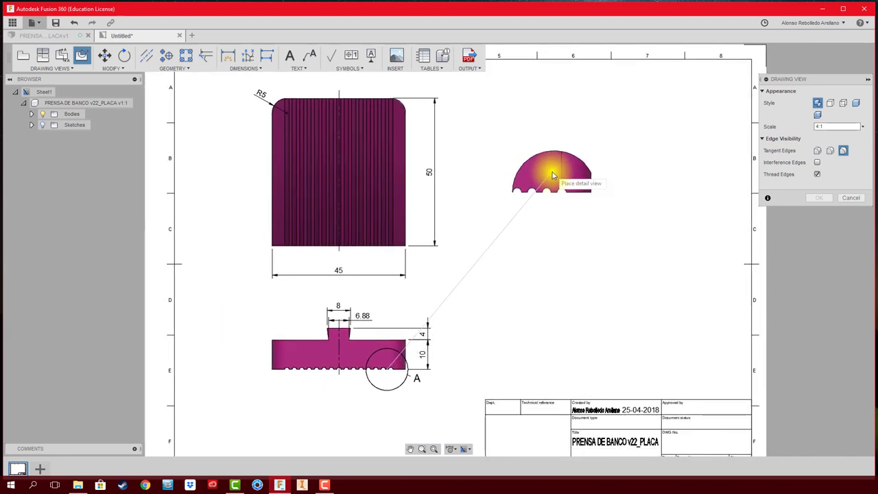
left_click(552, 175)
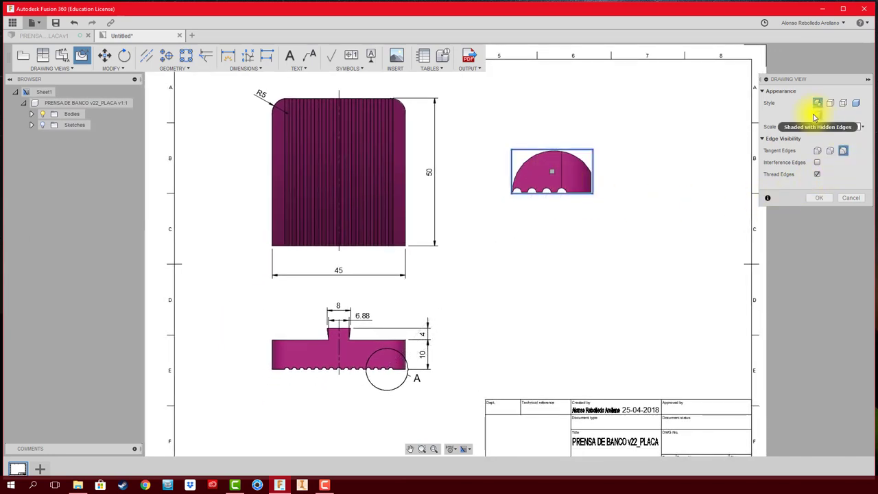
Step: Confirm detail view A and move its A label lower and to the right
left_click(818, 199)
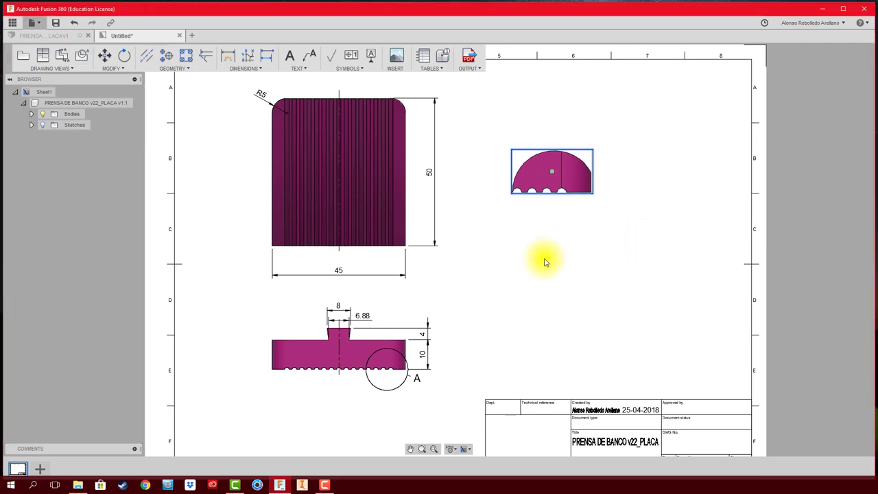
scroll(466, 363, "up", 2)
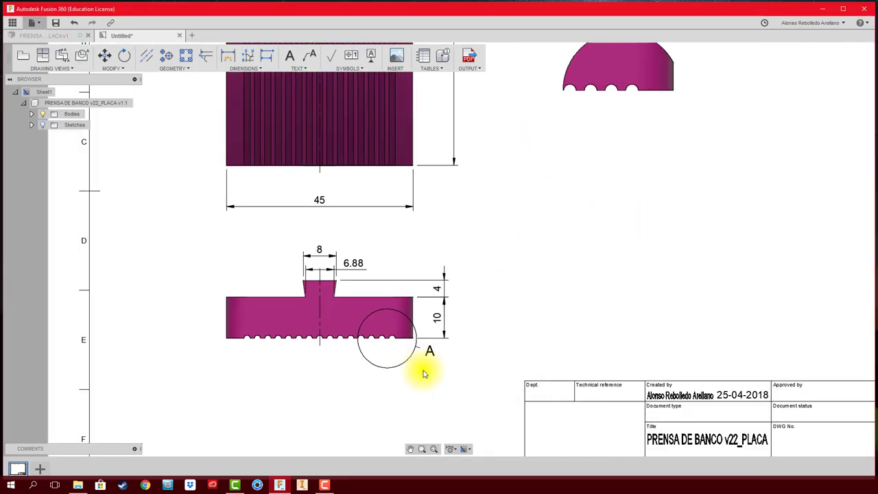
scroll(421, 373, "up", 2)
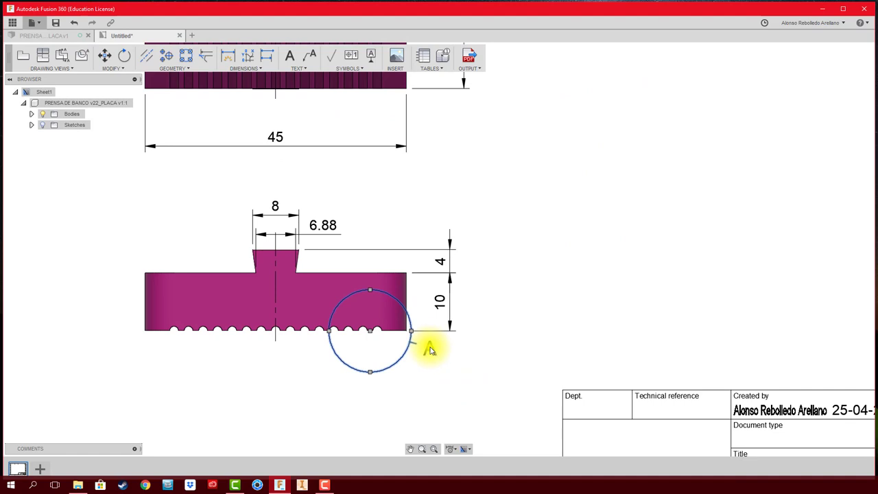
left_click(369, 331)
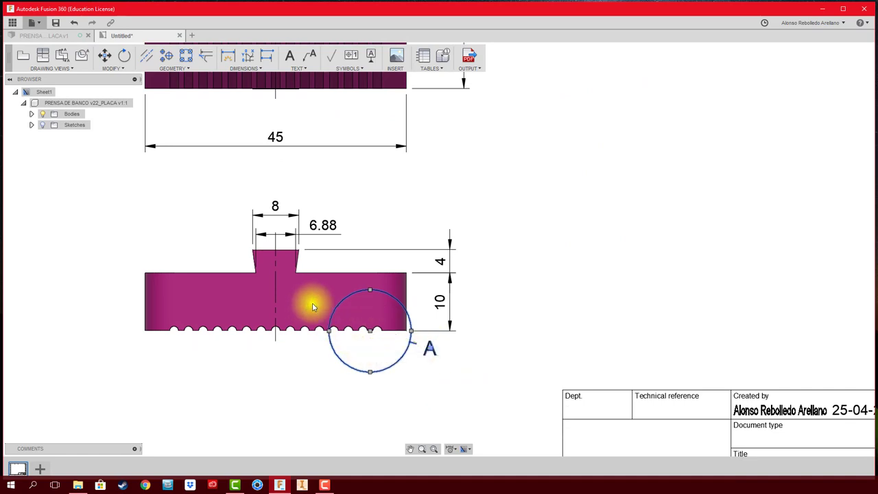
left_click(309, 306)
left_click(311, 305)
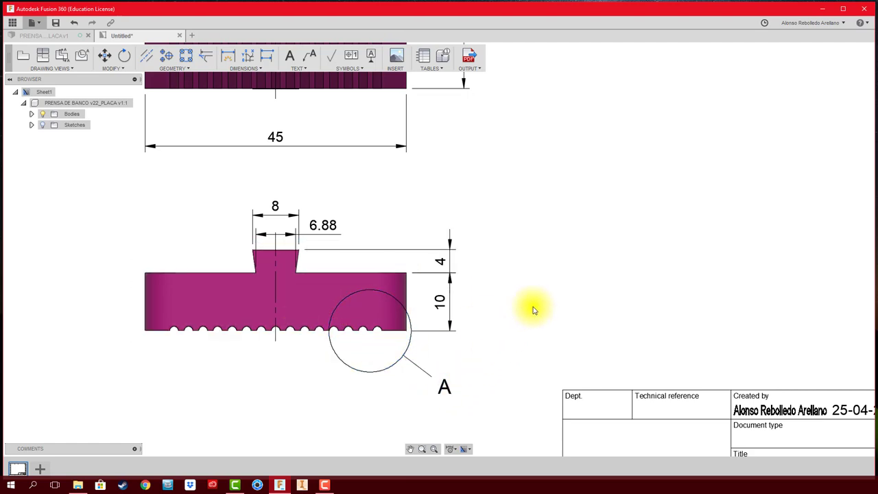
Step: Reposition detail circle A so the 4:1 view shows three slots and the plate's right end
scroll(532, 300, "down", 5)
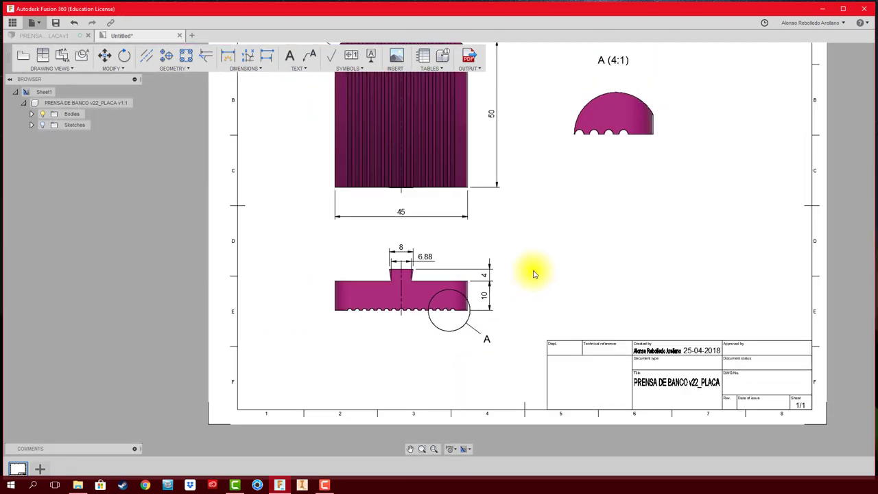
scroll(533, 272, "up", 1)
scroll(508, 222, "up", 2)
scroll(508, 221, "up", 2)
scroll(503, 229, "up", 1)
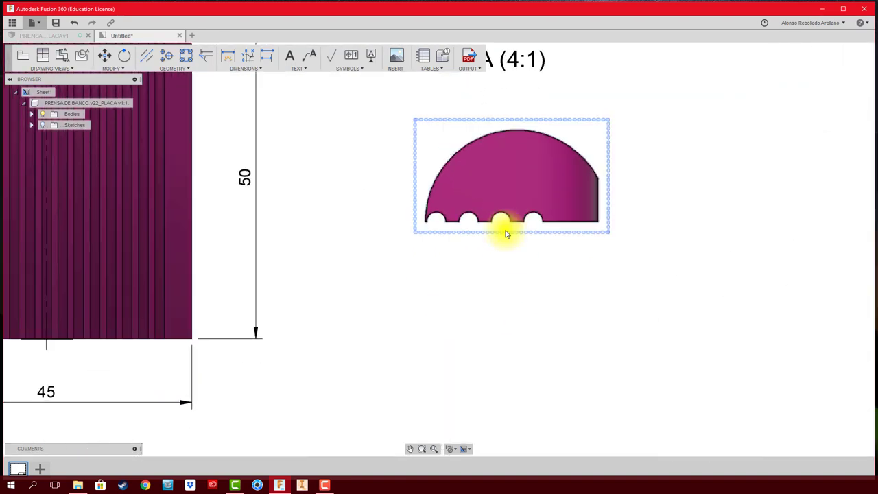
scroll(411, 317, "down", 1)
middle_click_drag(411, 317, 449, 235)
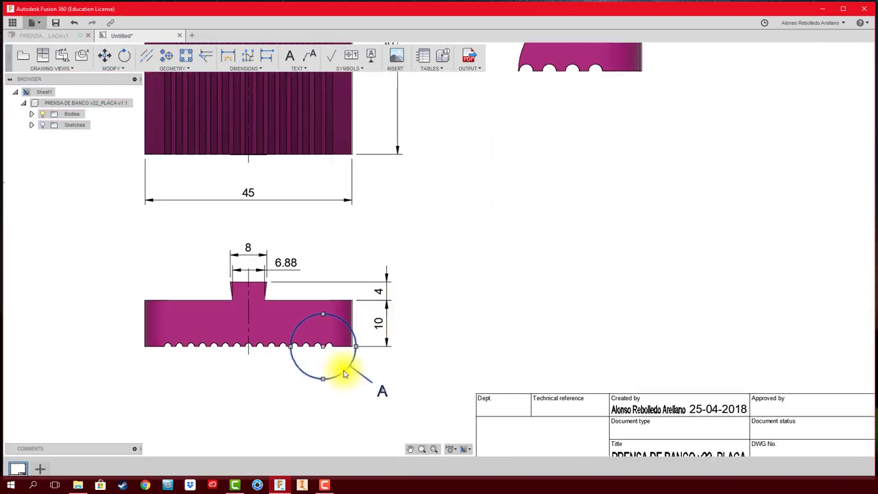
left_click(329, 347)
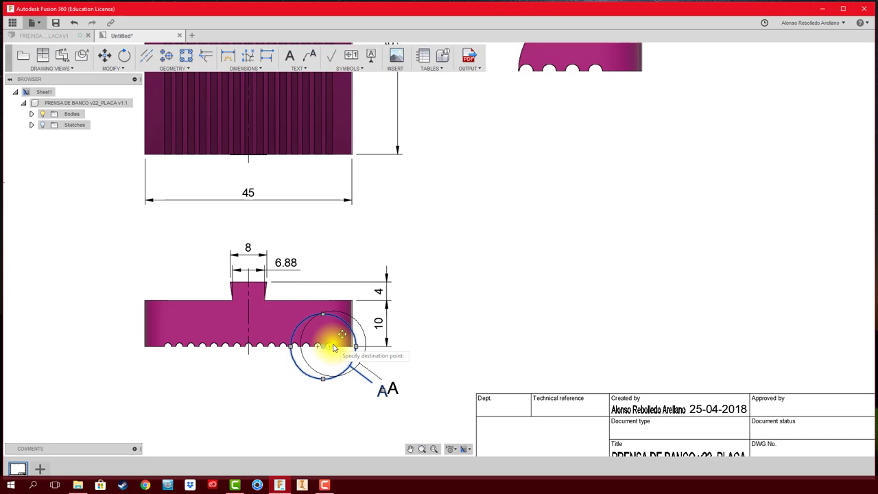
middle_click_drag(539, 245, 535, 276)
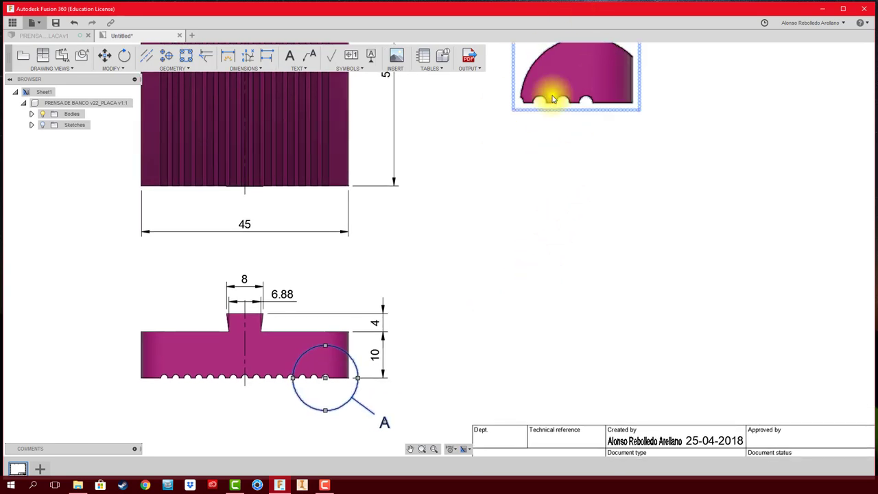
scroll(626, 176, "up", 2)
scroll(626, 176, "up", 2)
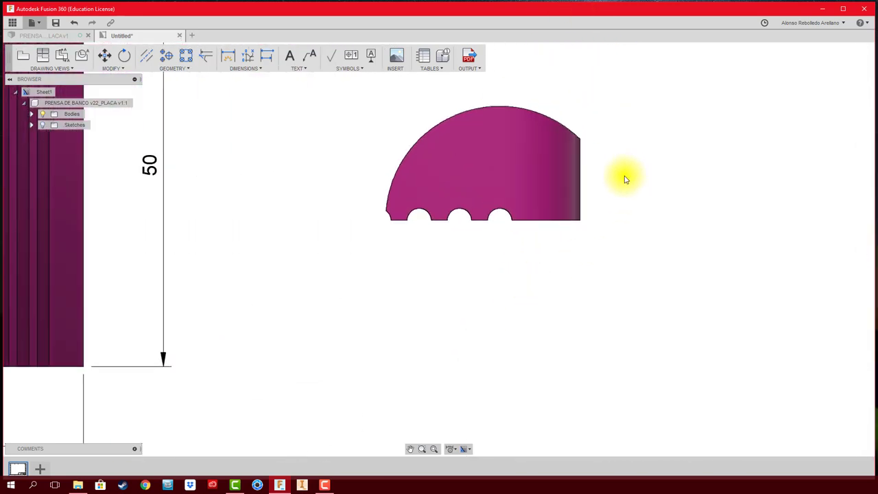
scroll(626, 176, "up", 2)
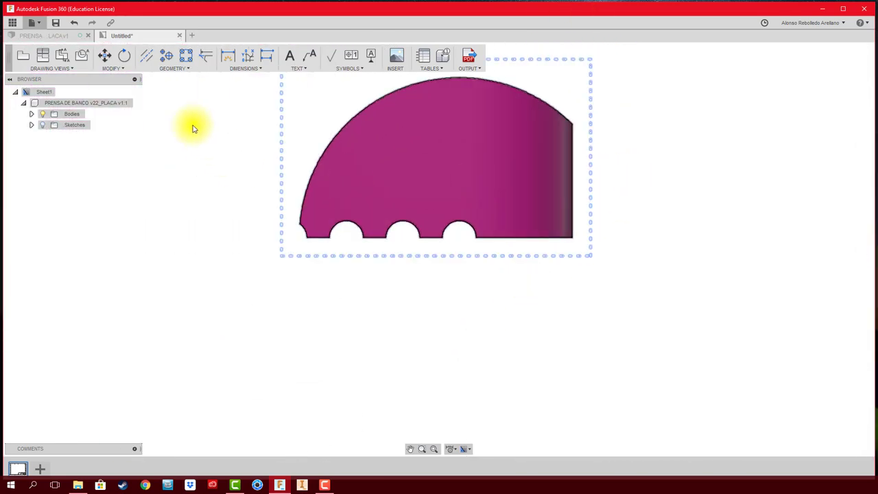
Step: Add centre marks to the second and third holes in detail view A
left_click(164, 56)
left_click(459, 231)
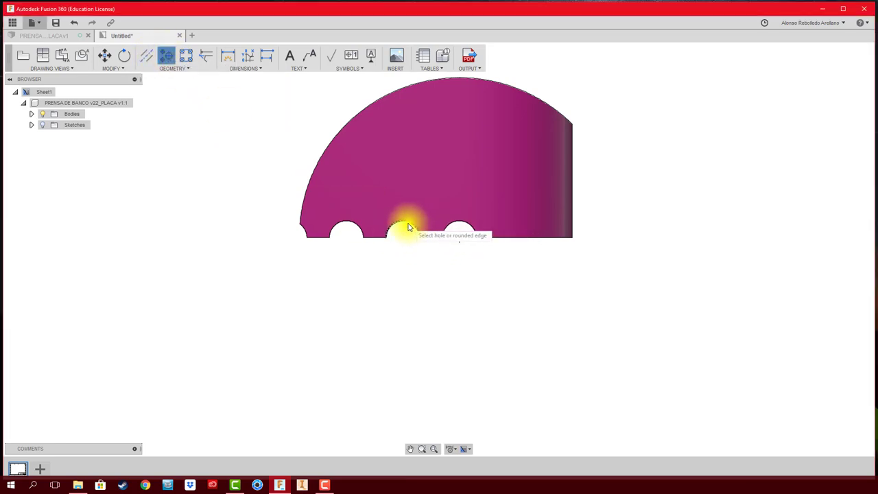
left_click(406, 230)
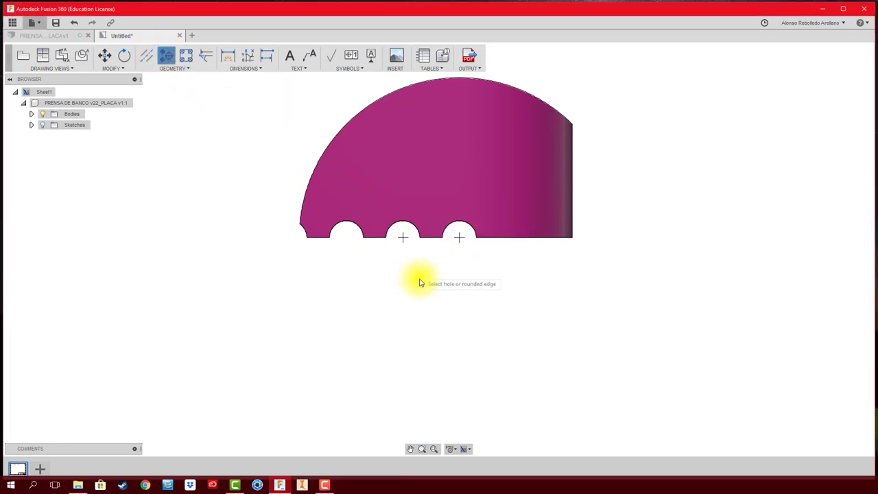
Step: Dimension the 2.5 spacing between the hole centres, placed below the holes
left_click(229, 57)
scroll(406, 240, "up", 3)
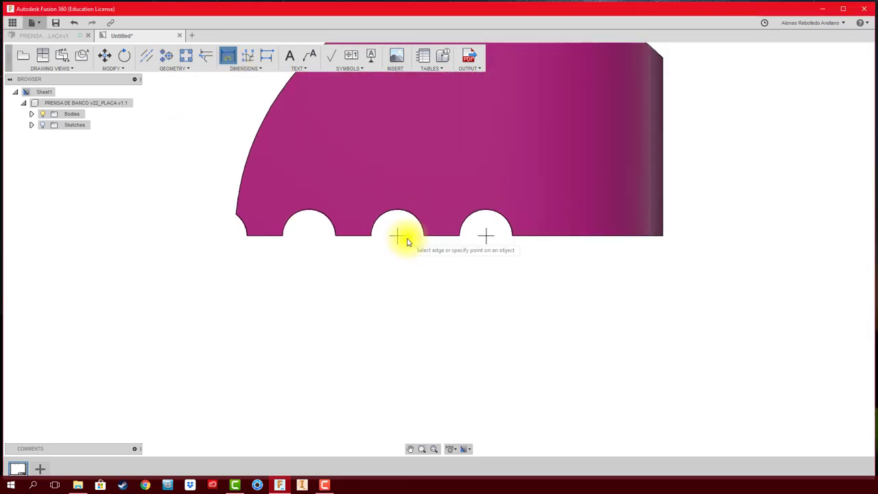
scroll(397, 237, "up", 3)
left_click(389, 234)
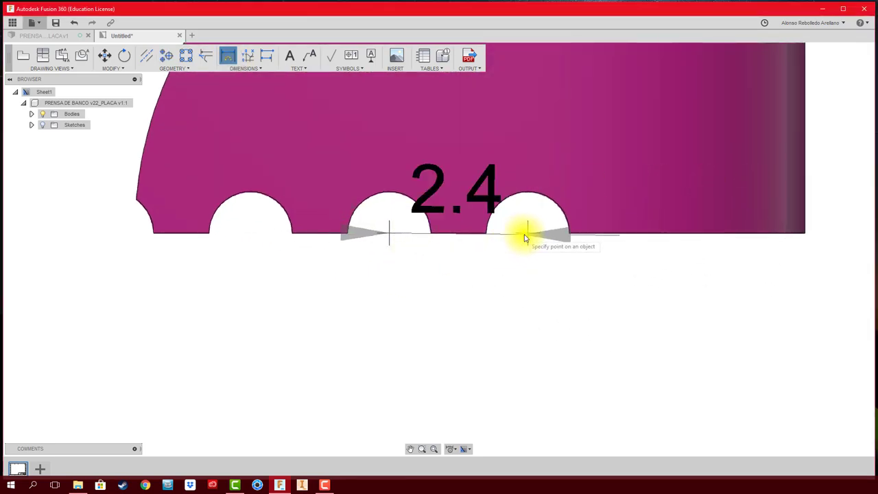
left_click(527, 234)
scroll(482, 306, "down", 3)
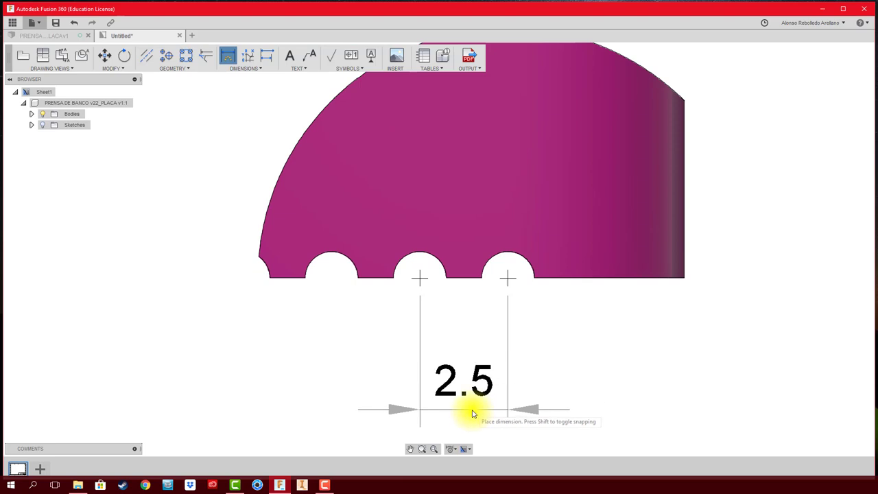
left_click(471, 410)
Step: Dimension the 5 distance from the third hole's centre to the part's right corner
scroll(576, 356, "down", 2)
scroll(541, 309, "up", 1)
scroll(500, 274, "up", 1)
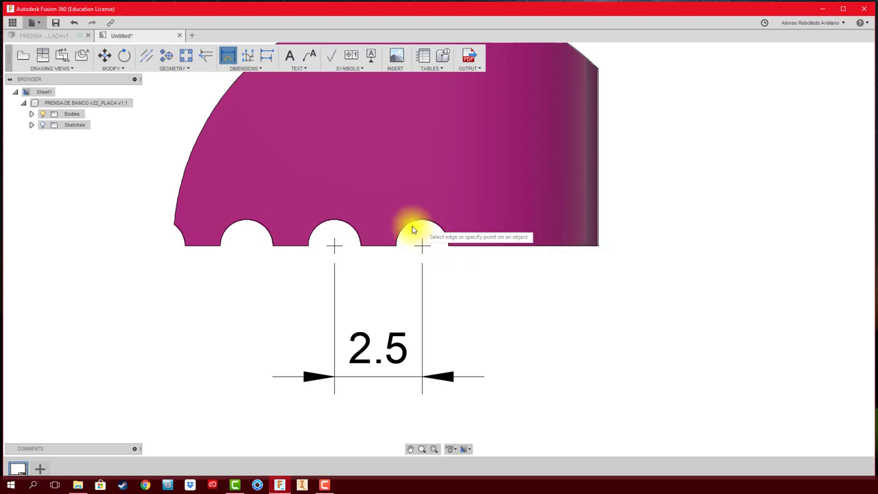
left_click(423, 249)
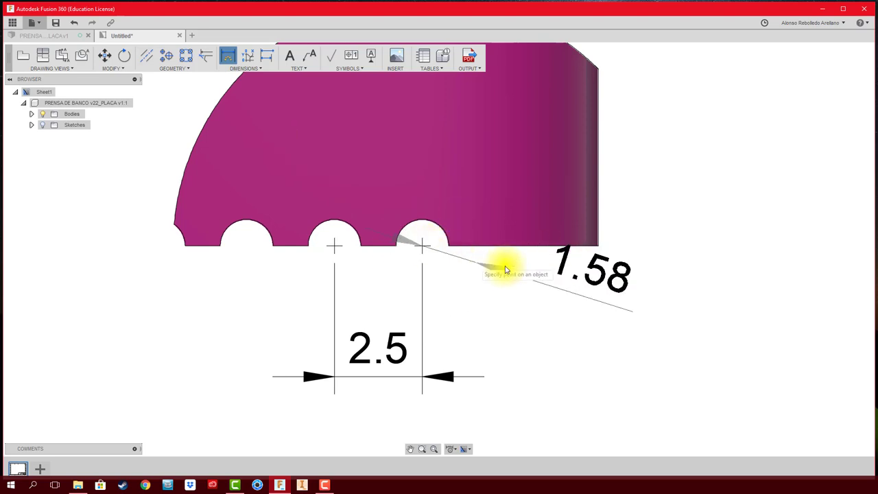
left_click(598, 249)
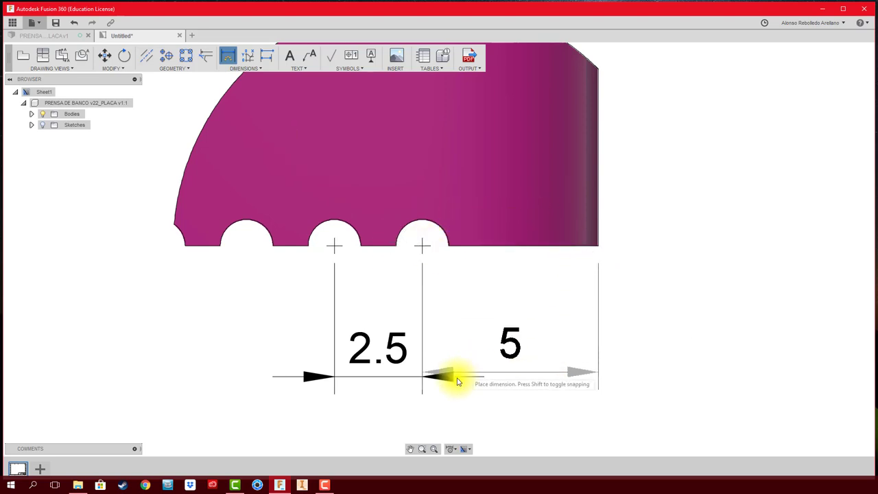
left_click(446, 374)
Step: Centre-mark the first hole and dimension its R.75 radius below-left of it
scroll(653, 321, "down", 3)
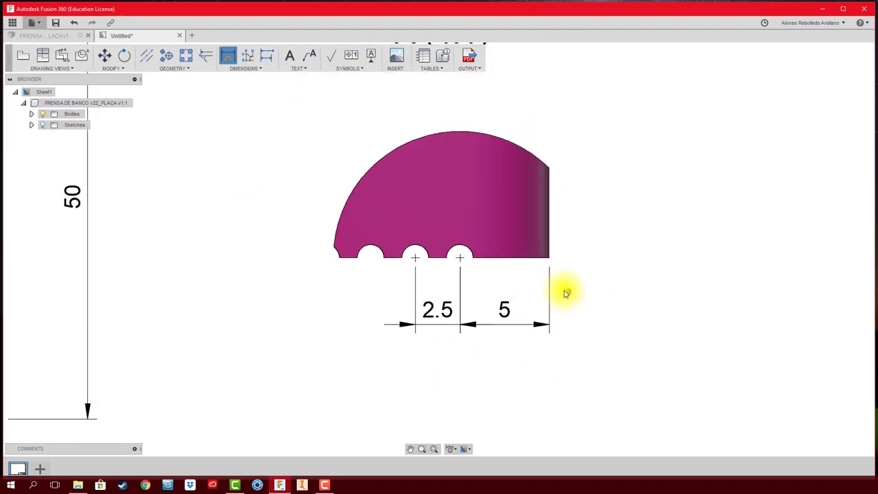
scroll(417, 251, "up", 2)
scroll(474, 254, "up", 2)
left_click(485, 254)
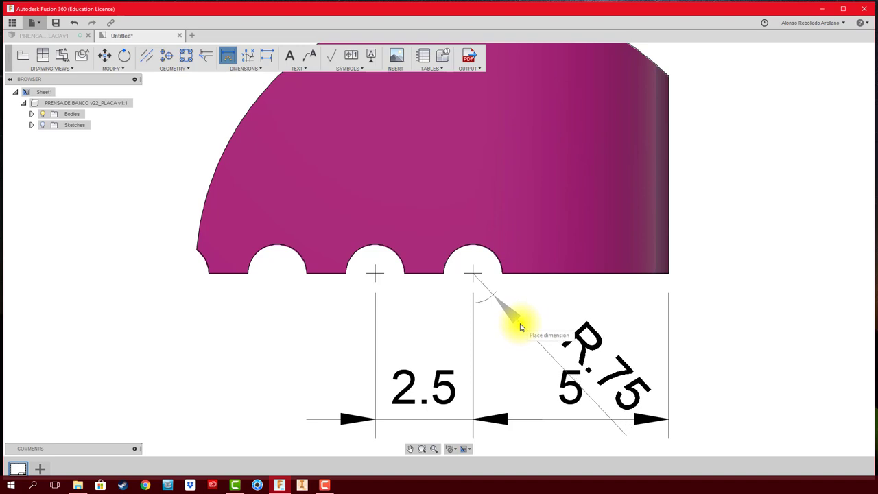
key("Escape")
left_click(167, 56)
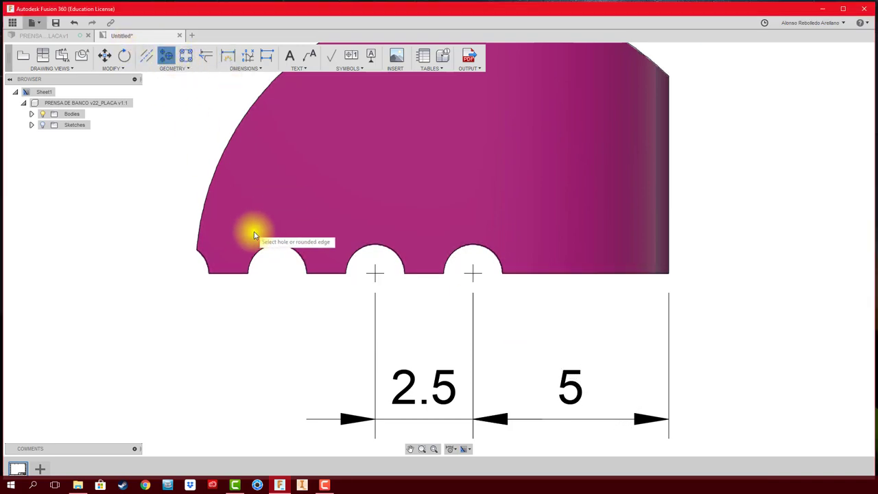
left_click(302, 249)
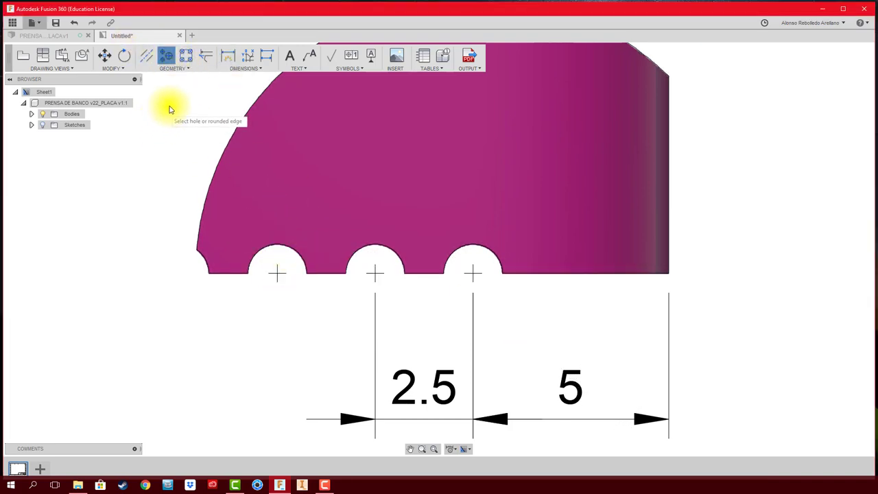
left_click(228, 56)
left_click(293, 255)
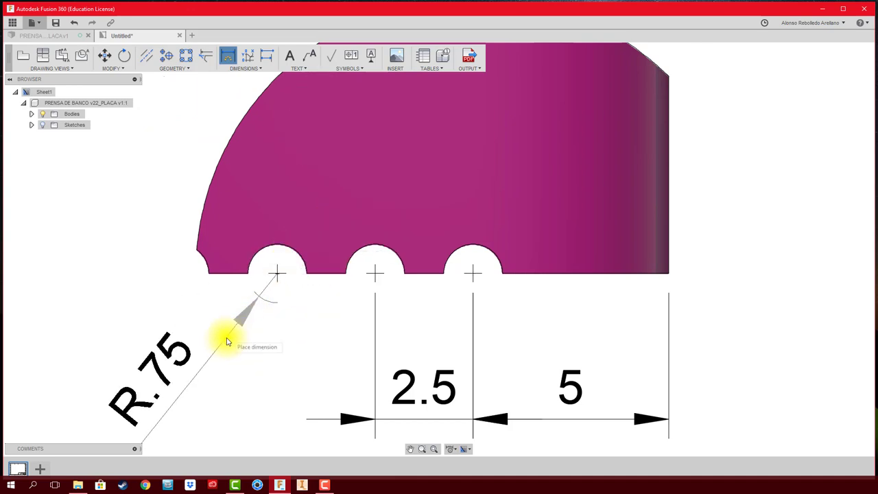
left_click(213, 351)
scroll(265, 328, "down", 4)
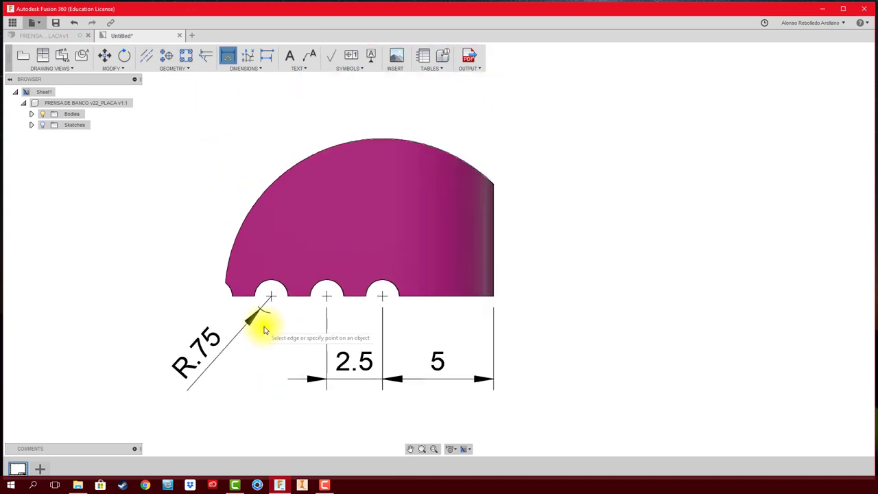
Step: Place centre marks on six slot circles along the lower view's bottom edge
scroll(593, 288, "down", 3)
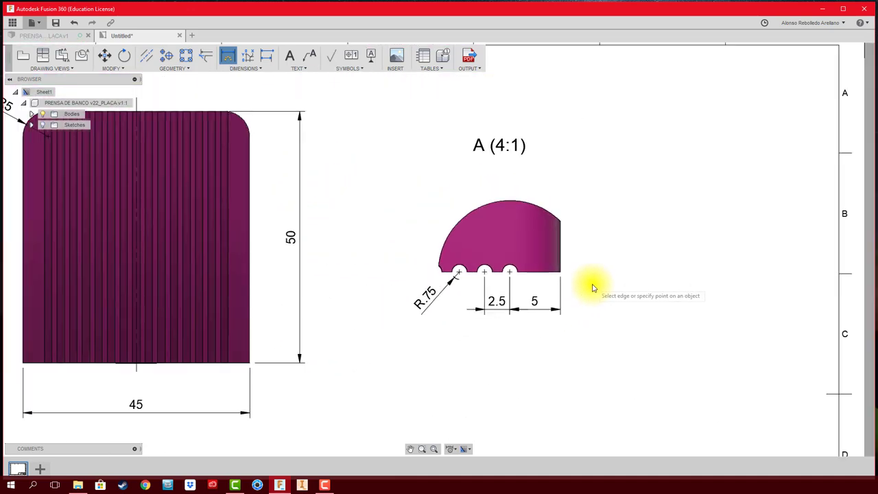
scroll(591, 288, "down", 2)
middle_click_drag(650, 216, 318, 357)
scroll(302, 361, "up", 3)
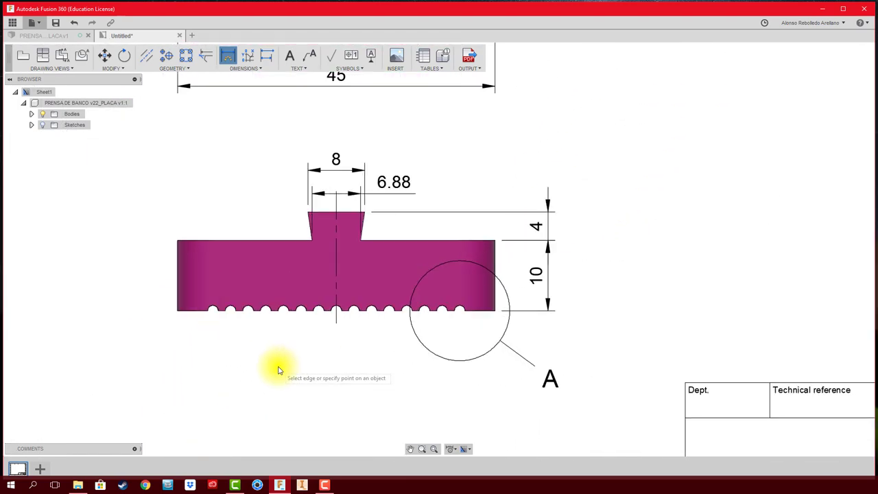
scroll(295, 367, "up", 2)
scroll(374, 380, "down", 1)
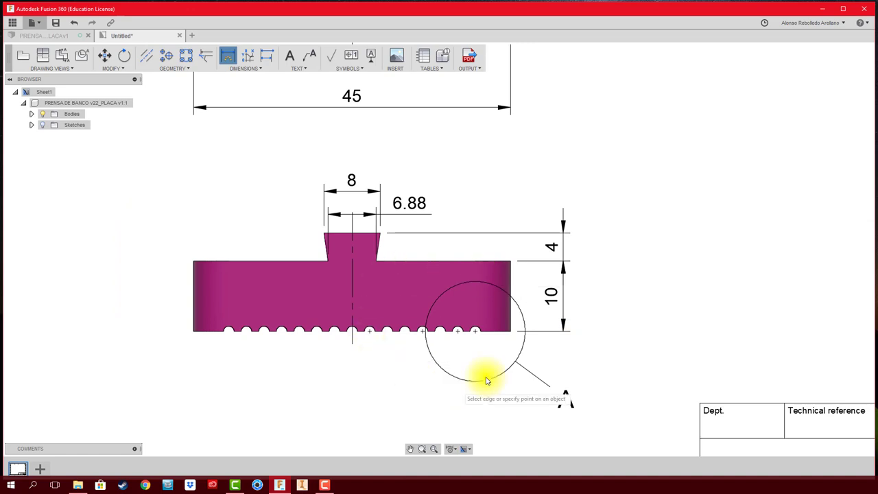
scroll(621, 336, "down", 1)
scroll(495, 353, "up", 2)
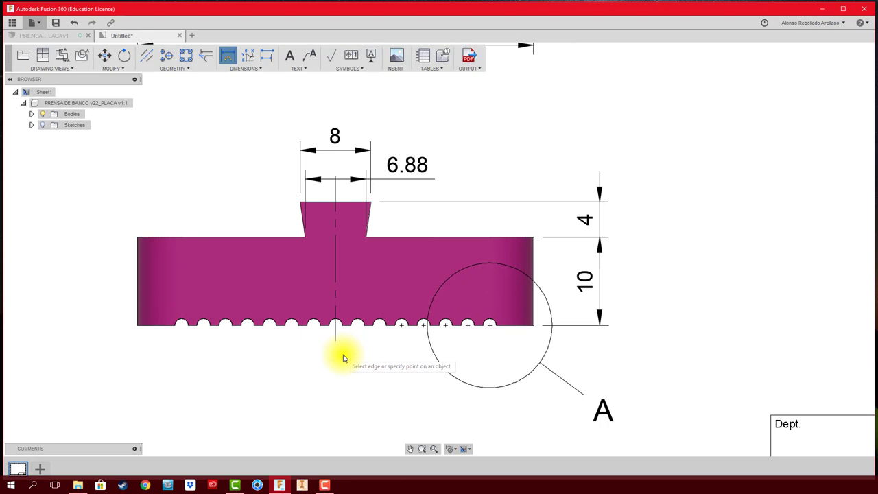
left_click(379, 323)
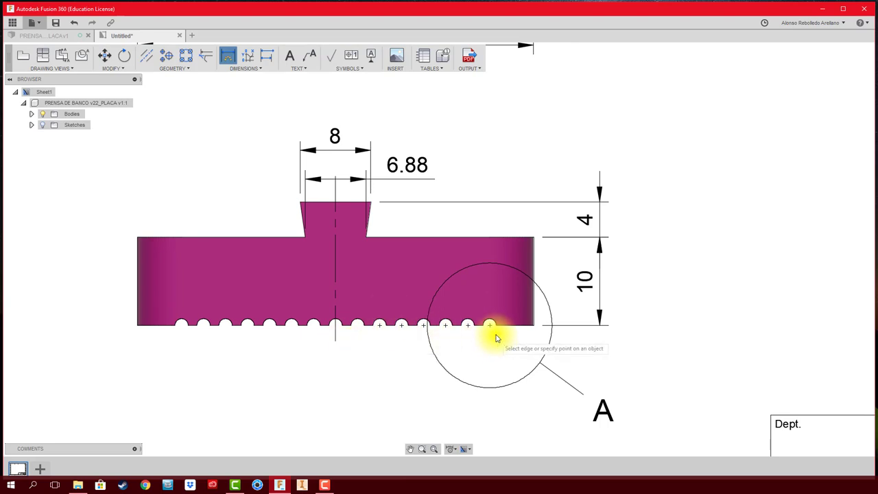
left_click(489, 329)
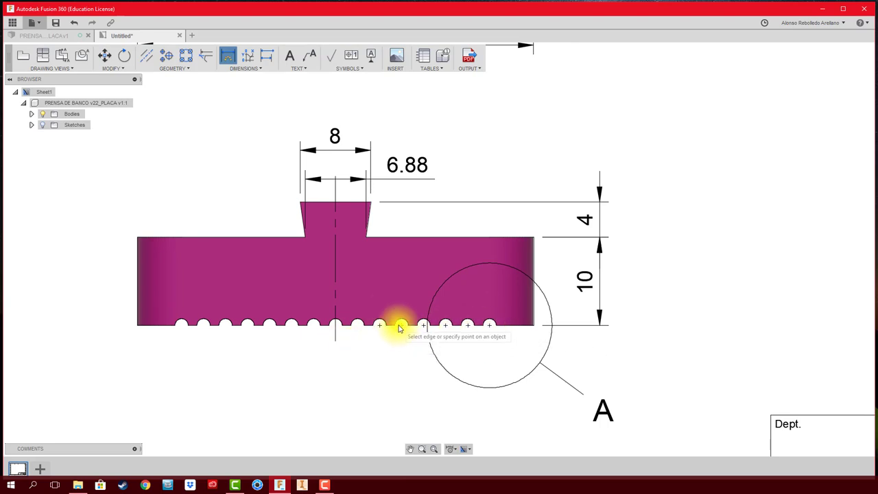
left_click(357, 324)
left_click(225, 324)
left_click(203, 324)
left_click(335, 324)
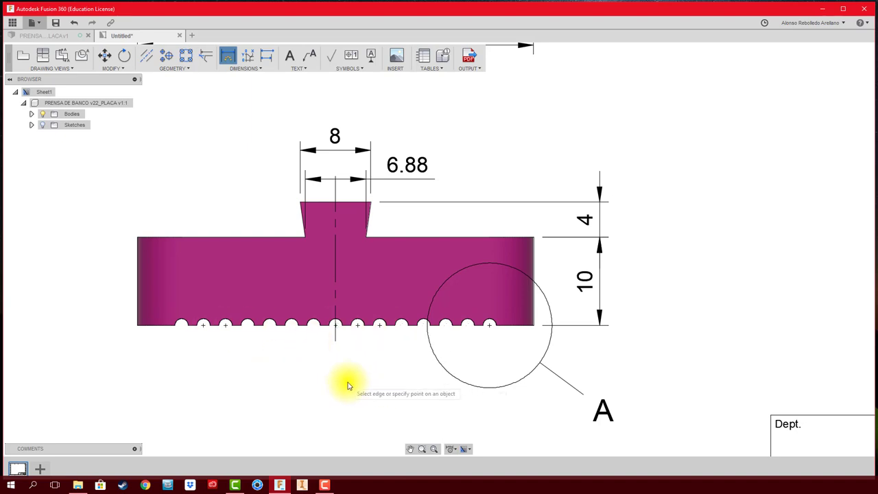
scroll(347, 385, "down", 3)
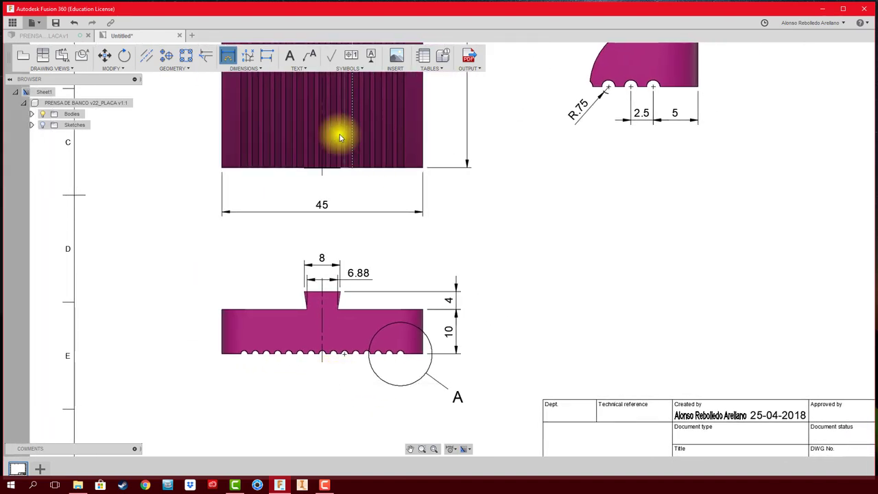
Step: Add a '15 ranurados' leader note pointing at the first slot on the toothed edge
left_click(310, 57)
mouse_move(608, 185)
middle_mouse_down()
mouse_move(501, 243)
mouse_move(464, 304)
mouse_move(196, 265)
middle_mouse_up()
scroll(349, 331, "up", 3)
scroll(349, 331, "up", 2)
left_click(293, 248)
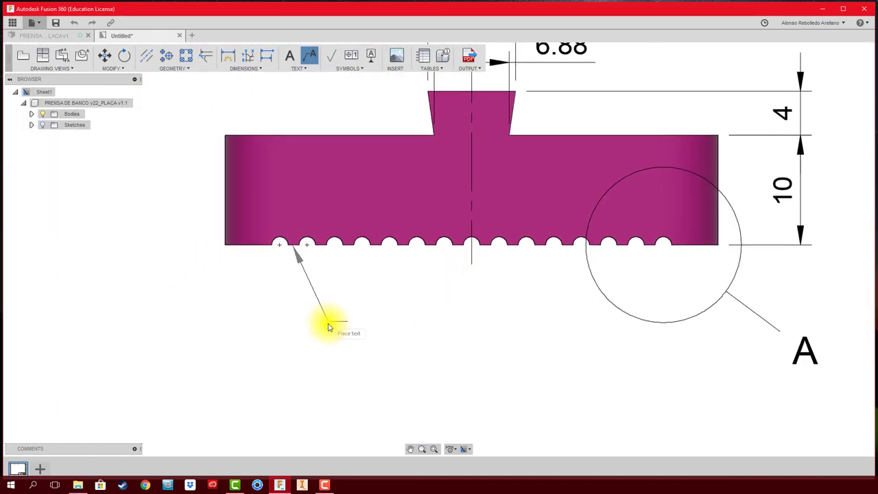
left_click(343, 364)
type("15 ranurados")
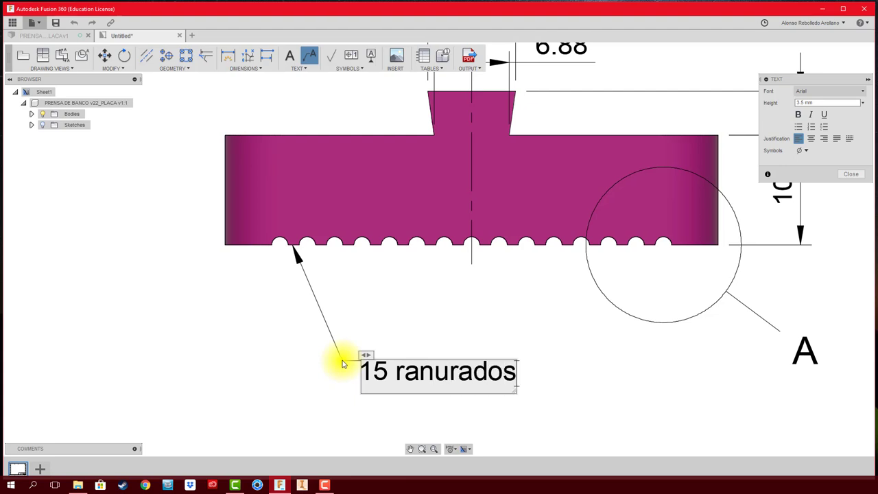
key("Return")
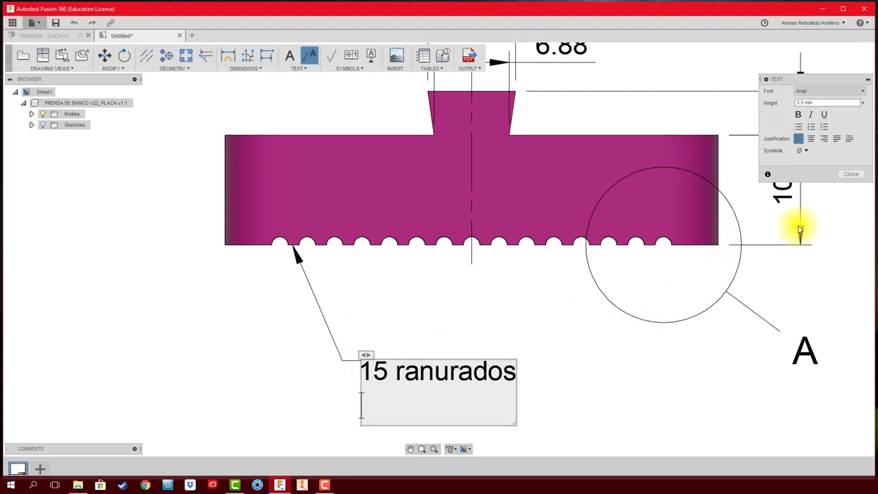
left_click(850, 174)
Step: Pan to the lower view and open the Dimension type list to reach Angular Dimension
scroll(534, 363, "down", 2)
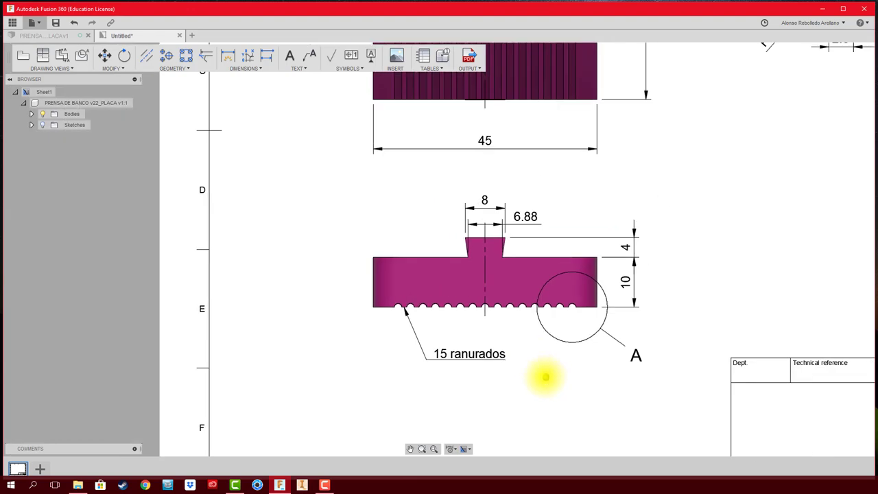
middle_click_drag(544, 376, 471, 389)
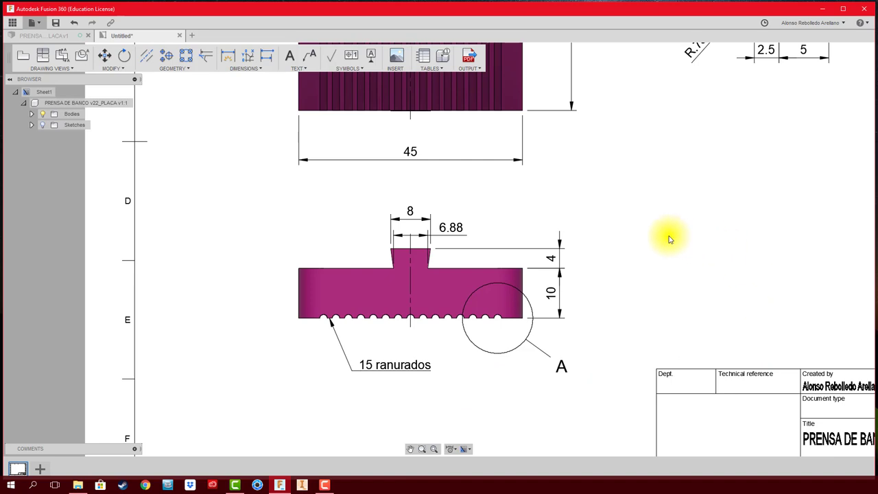
middle_click_drag(678, 242, 679, 243)
scroll(407, 251, "up", 2)
scroll(413, 256, "up", 1)
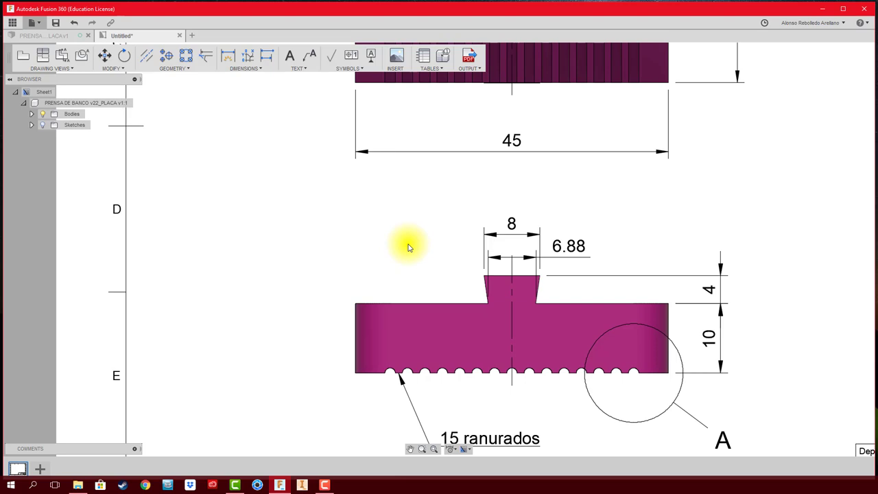
left_click(501, 299)
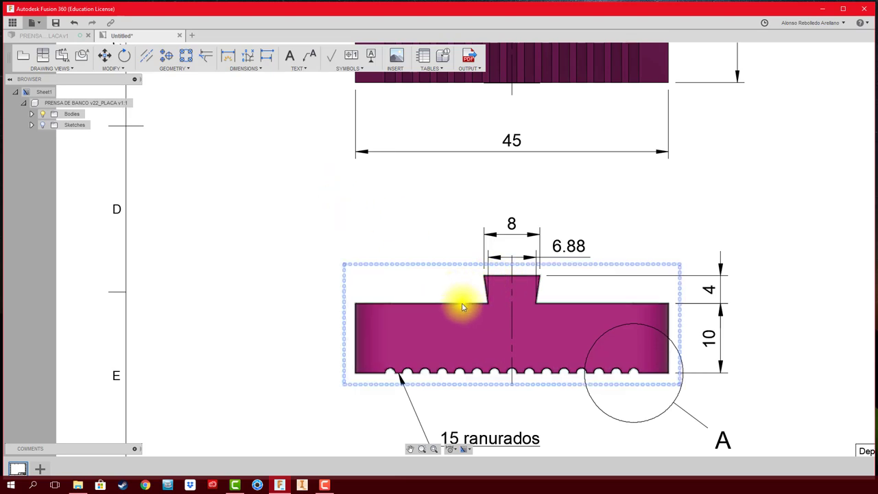
left_click(542, 270)
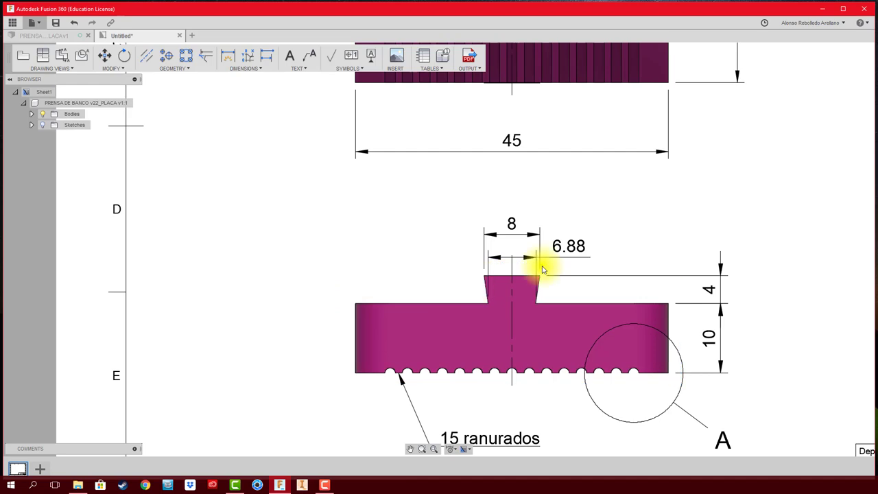
left_click(228, 58)
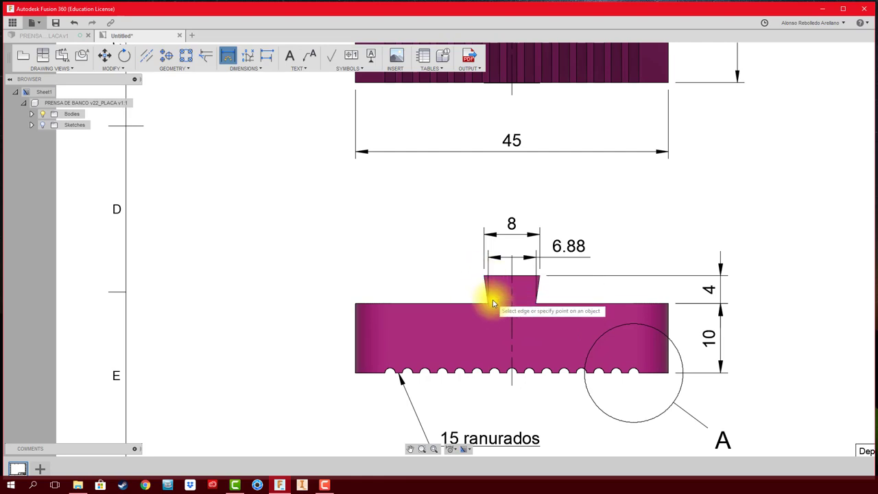
left_click(254, 71)
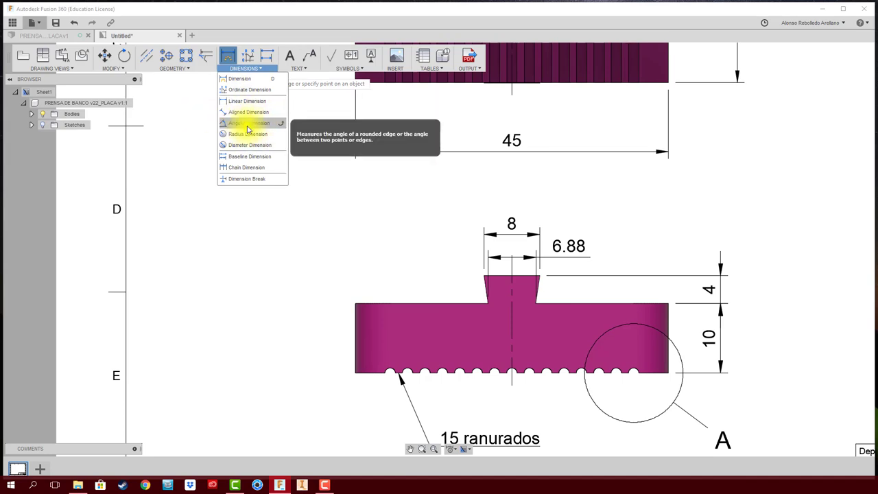
Step: Add an 82° angular dimension from the tooth's slanted left edge to the base top
left_click(242, 126)
scroll(492, 288, "up", 3)
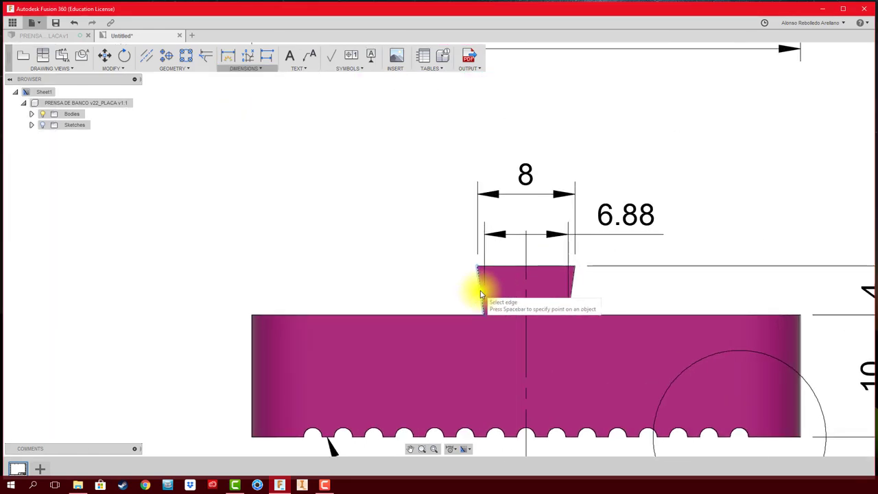
left_click(479, 293)
left_click(458, 314)
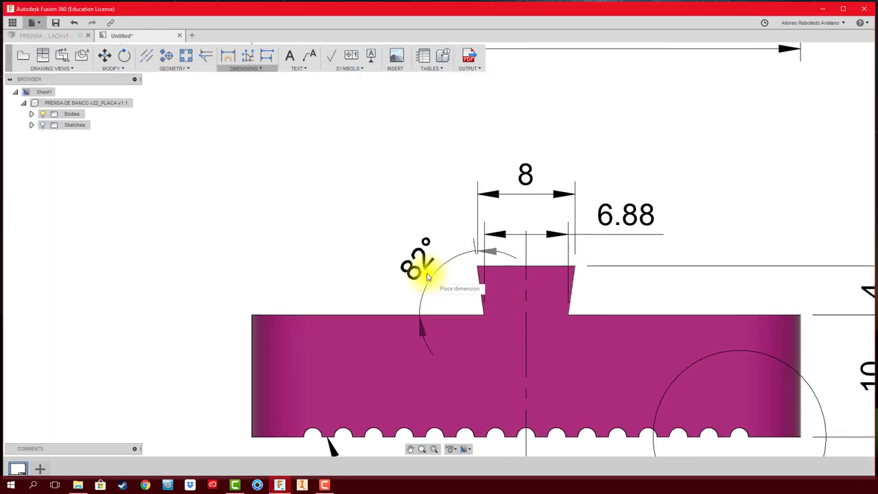
left_click(384, 209)
scroll(327, 249, "down", 4)
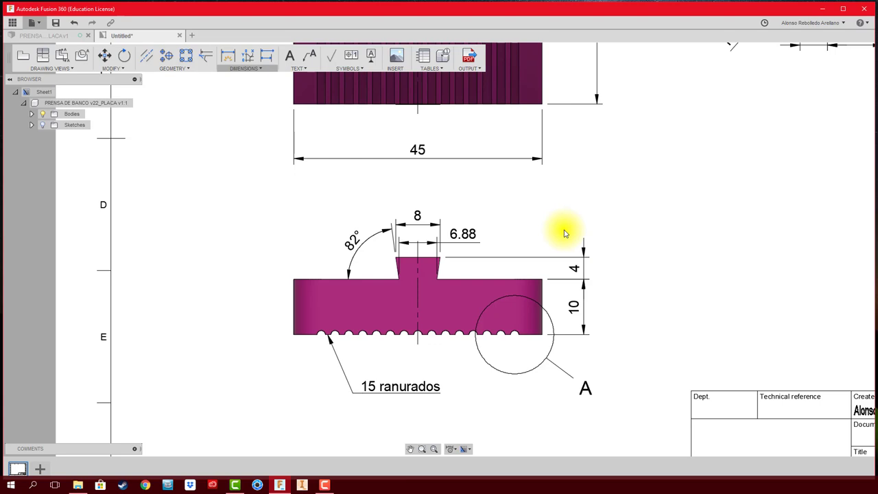
scroll(563, 234, "down", 2)
scroll(587, 216, "down", 3)
scroll(715, 186, "down", 1)
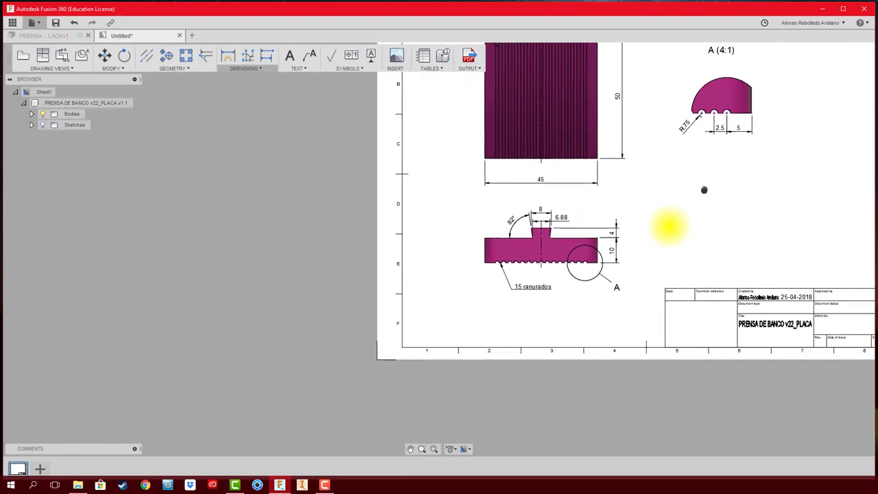
scroll(650, 190, "up", 1)
middle_click_drag(639, 247, 631, 255)
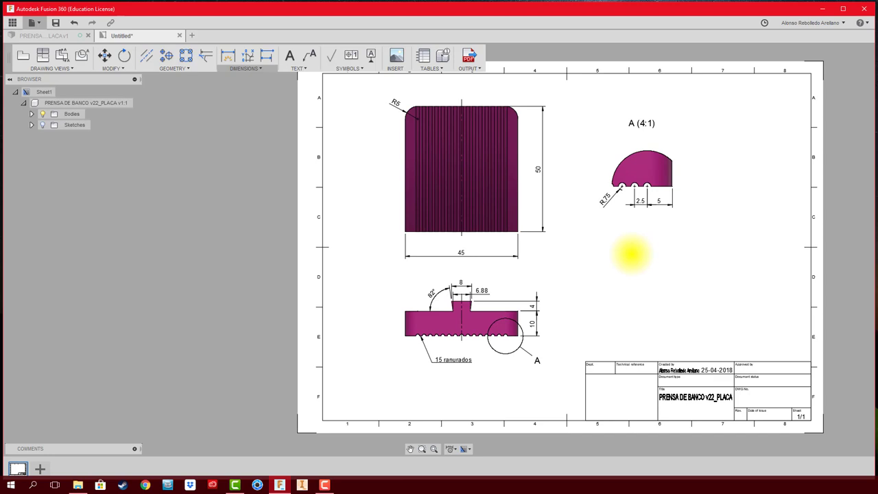
scroll(669, 192, "up", 1)
scroll(628, 206, "up", 3)
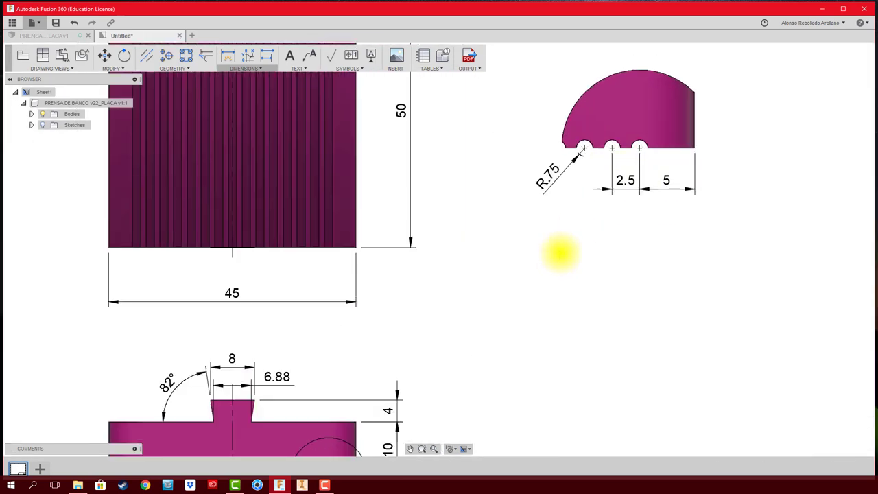
middle_click_drag(560, 253, 637, 176)
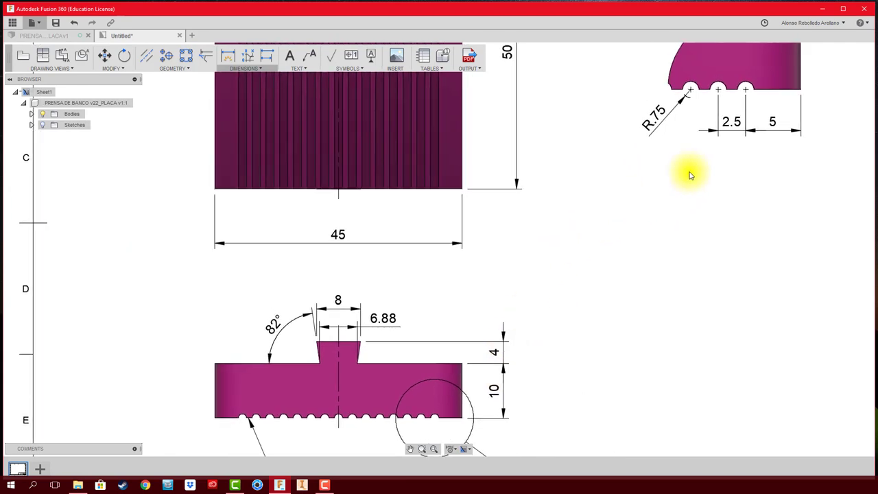
middle_click_drag(636, 253, 679, 192)
left_click(464, 130)
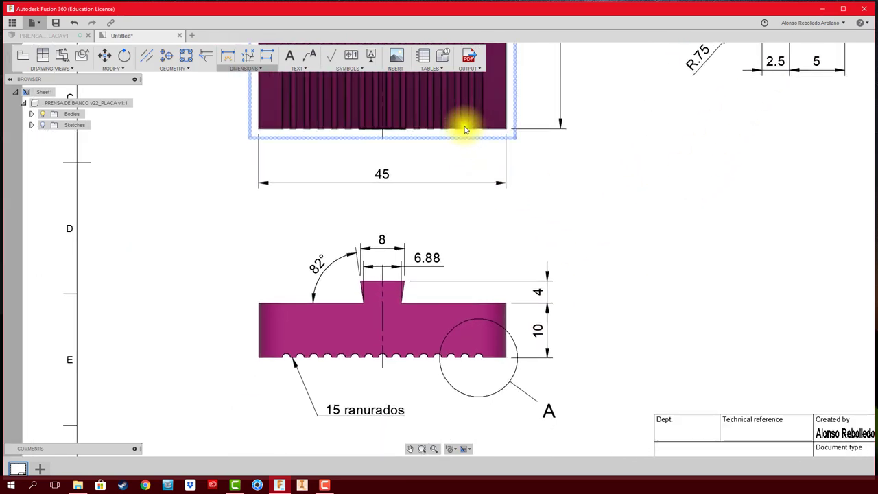
middle_click_drag(656, 190, 583, 288)
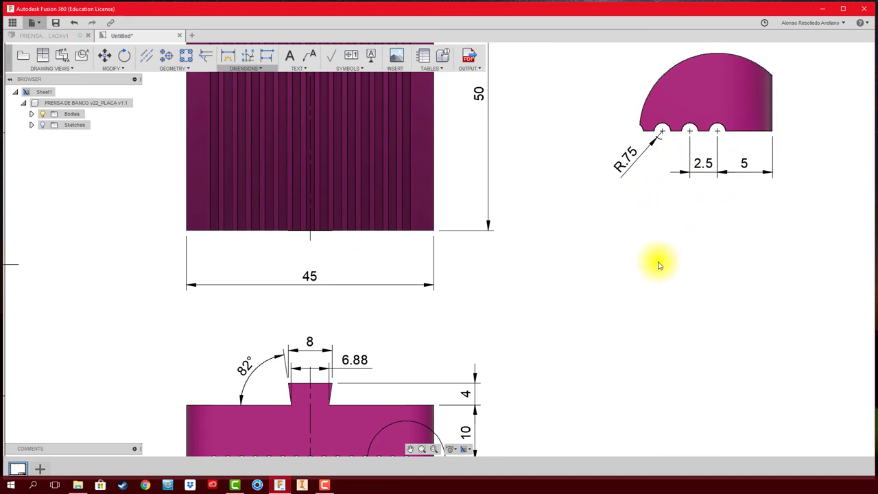
scroll(658, 265, "down", 4)
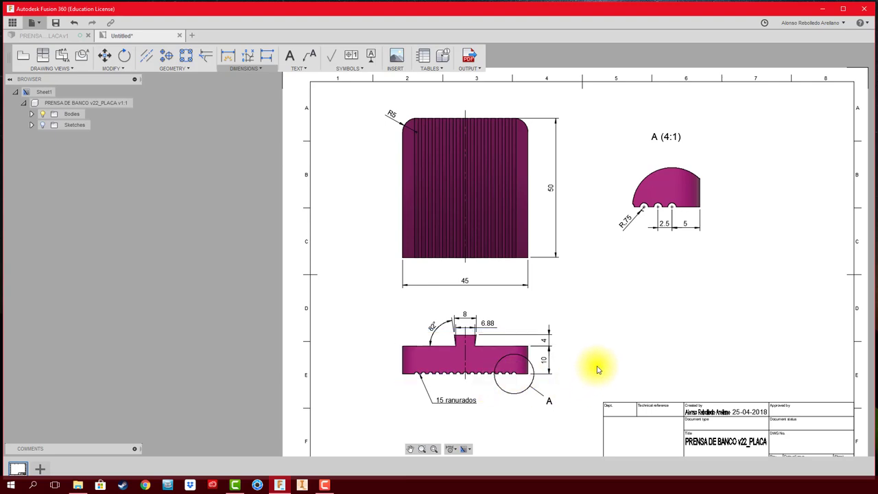
middle_click_drag(600, 359, 560, 352)
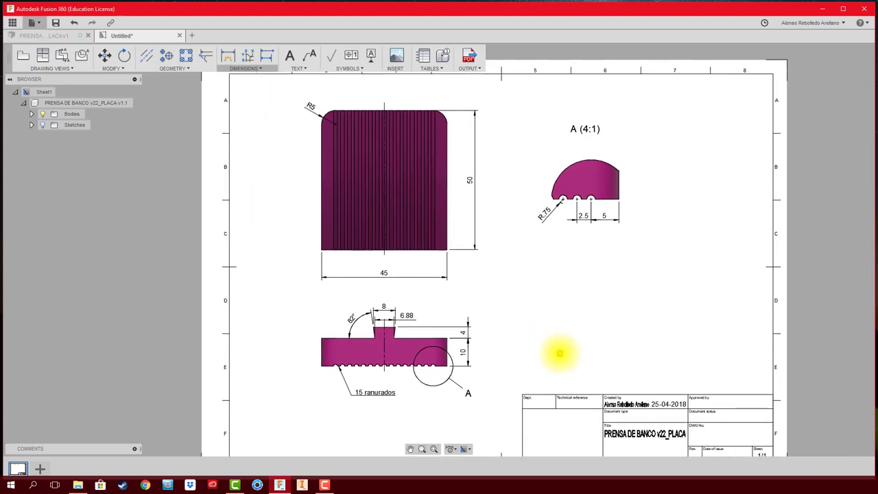